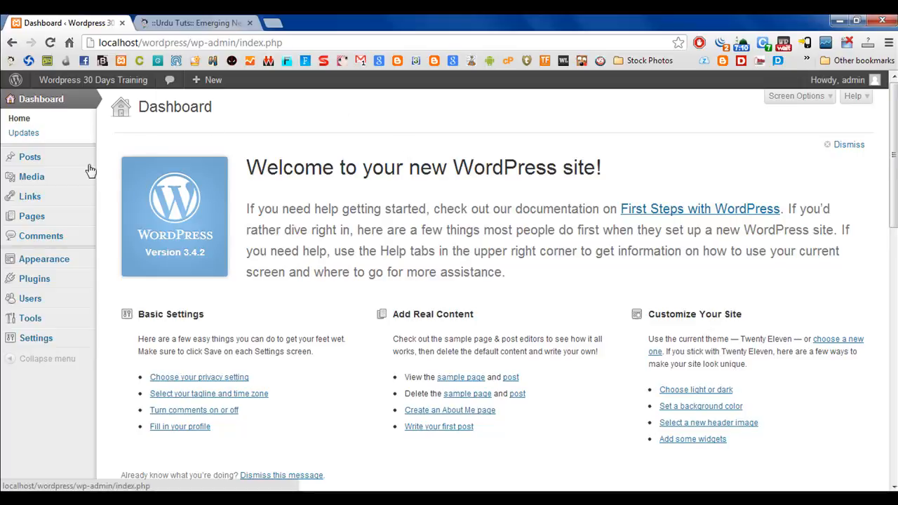
Create a new page and title it "Services".
mouse_move(64, 218)
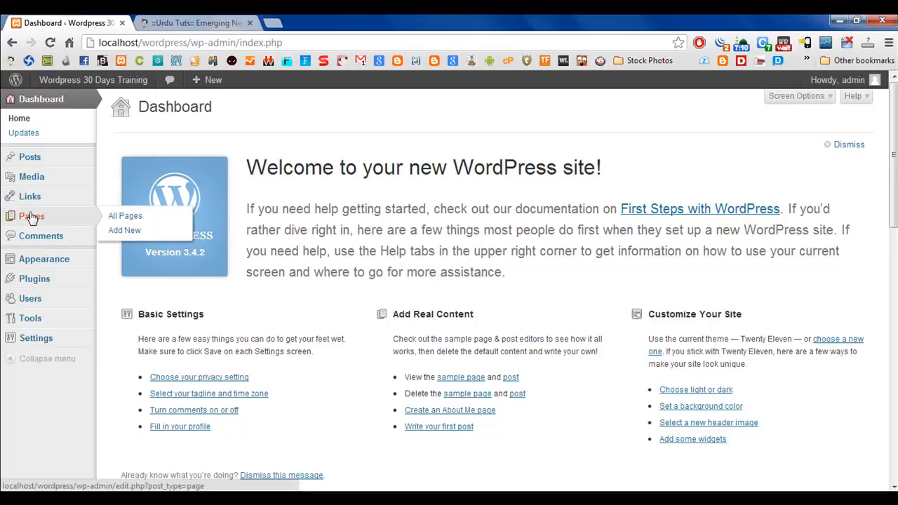
left_click(129, 233)
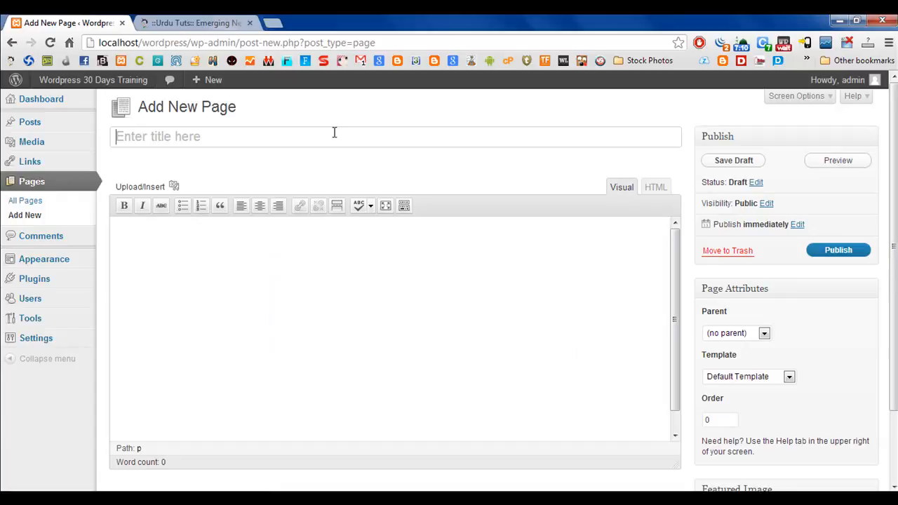
type("Serv")
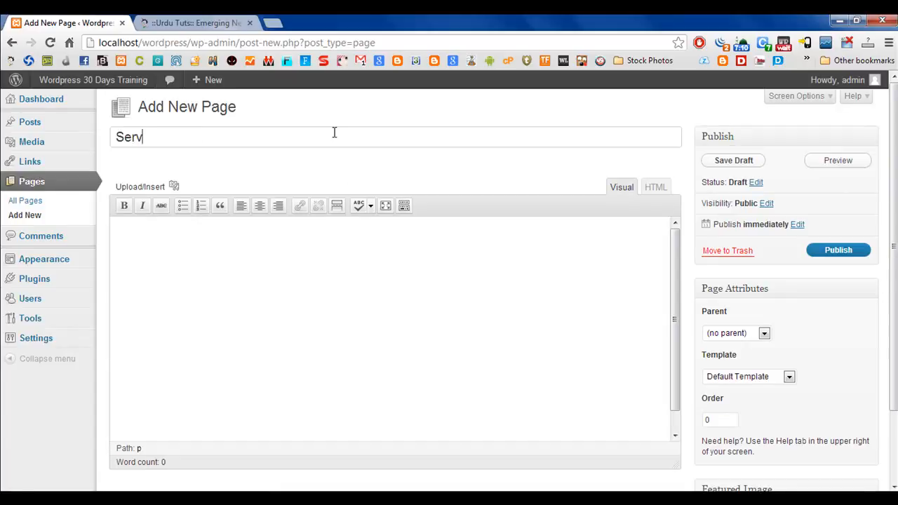
type("ices")
Enter <h1>My Service Page</h1> as HTML source in the Services page body and publish the page.
left_click(301, 288)
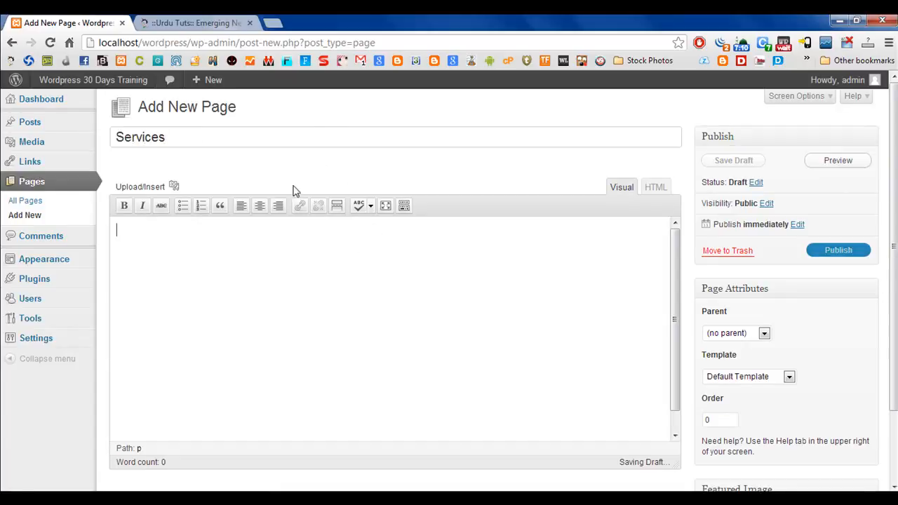
left_click(656, 186)
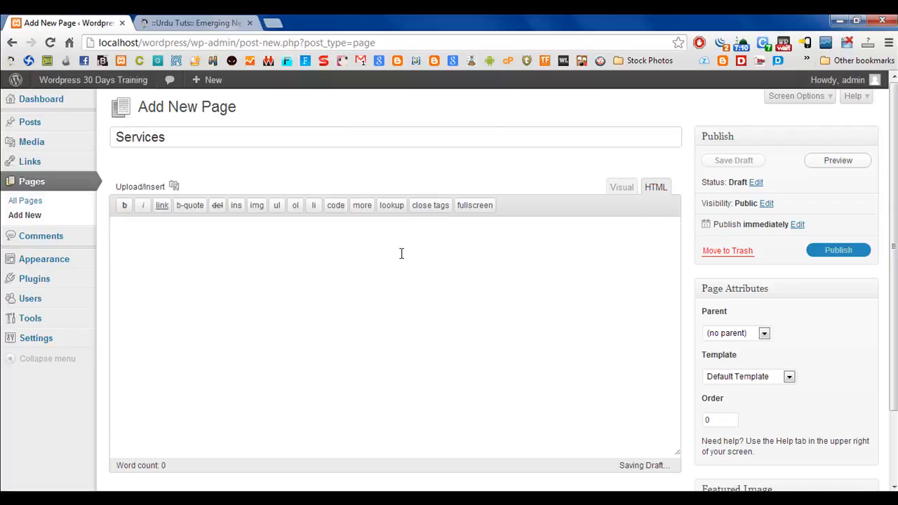
type("<h1></")
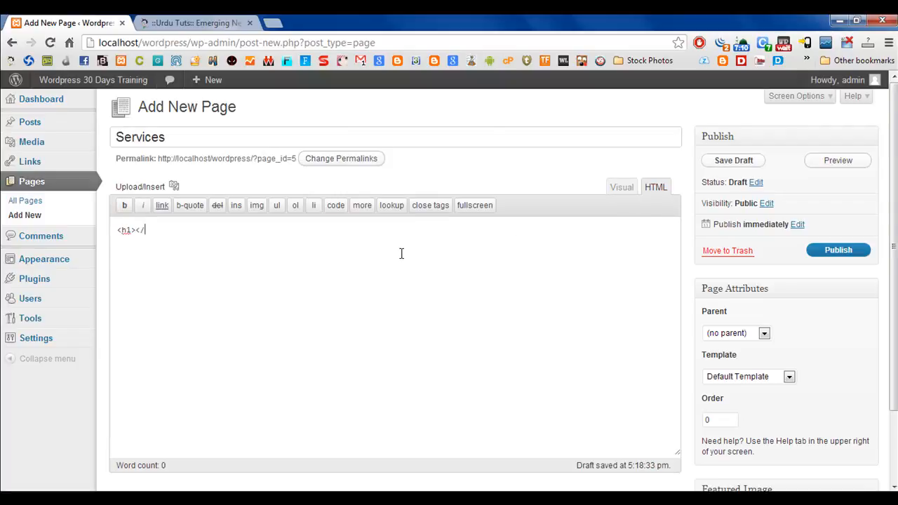
type("h1>")
type("My Servic")
type("e Page")
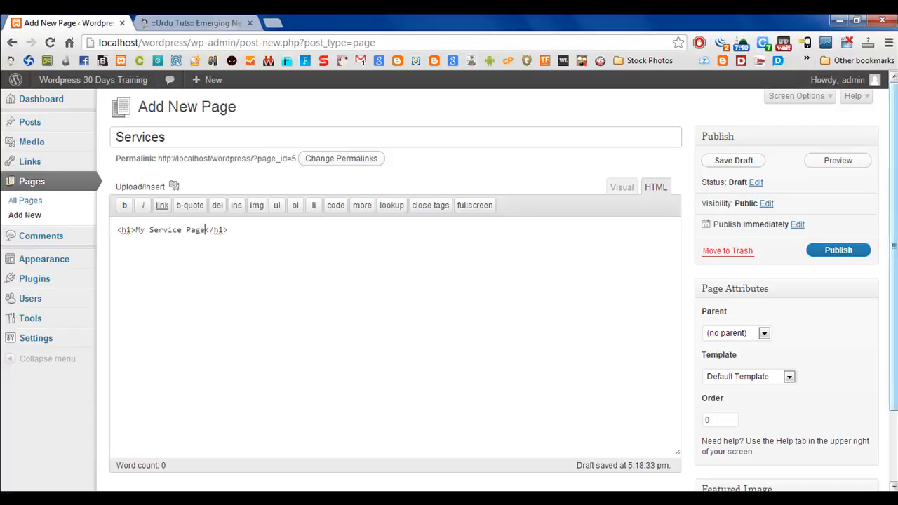
left_click(842, 251)
scroll(856, 254, "down", 3)
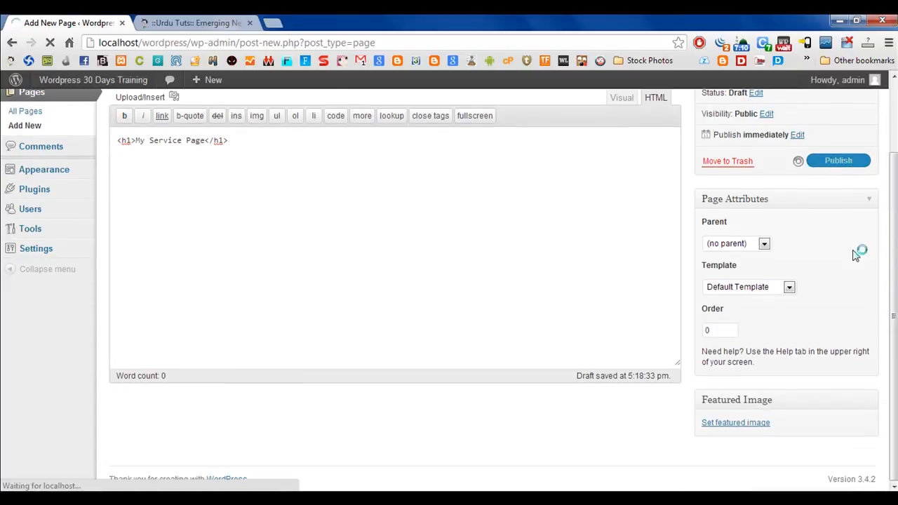
scroll(861, 246, "up", 3)
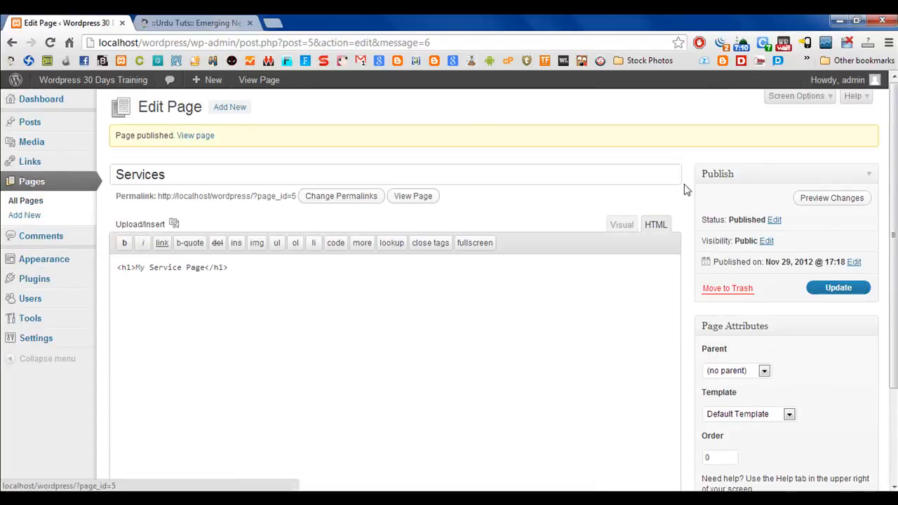
Add another new page with the title "About".
mouse_move(38, 123)
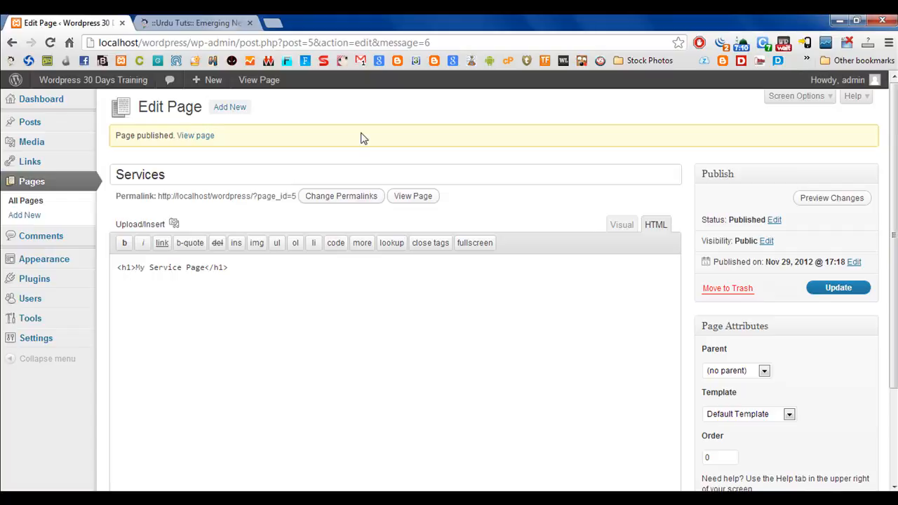
left_click(228, 109)
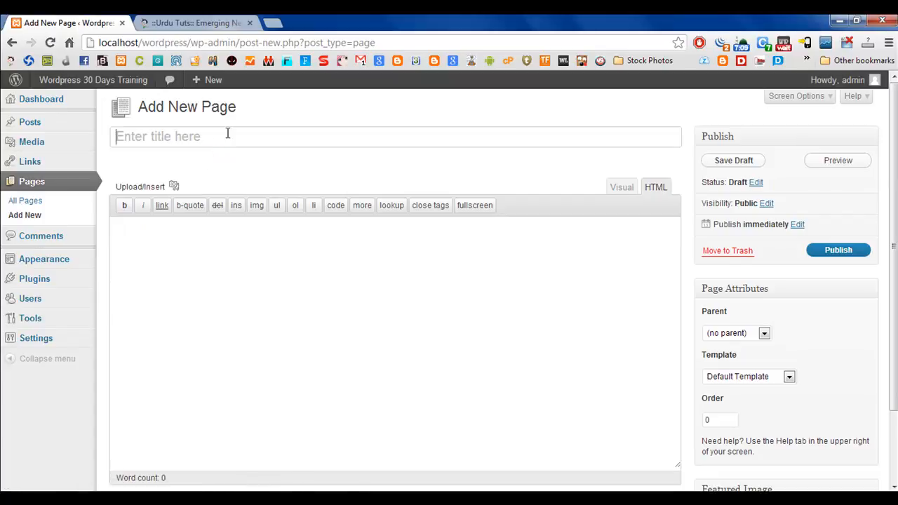
type("About")
key("Tab")
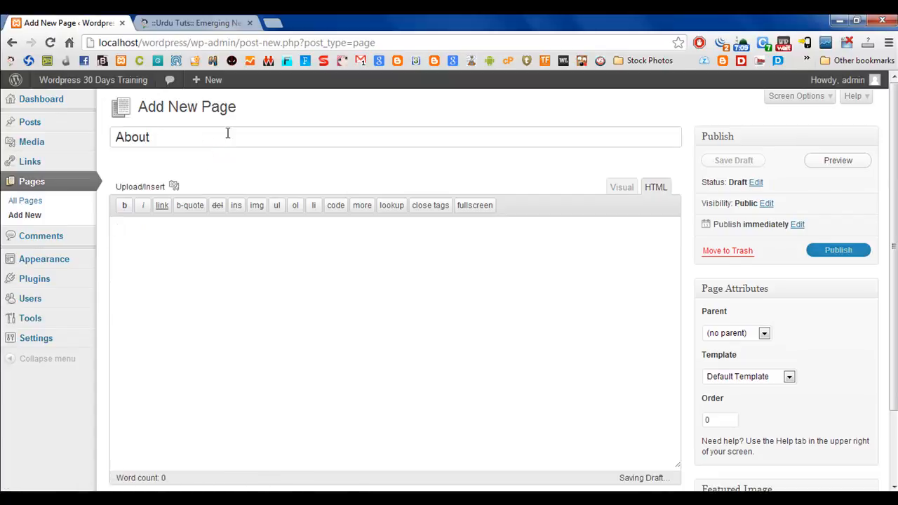
Enter the HTML heading <h1>About us</h1> in the About page body and publish the page.
type("<")
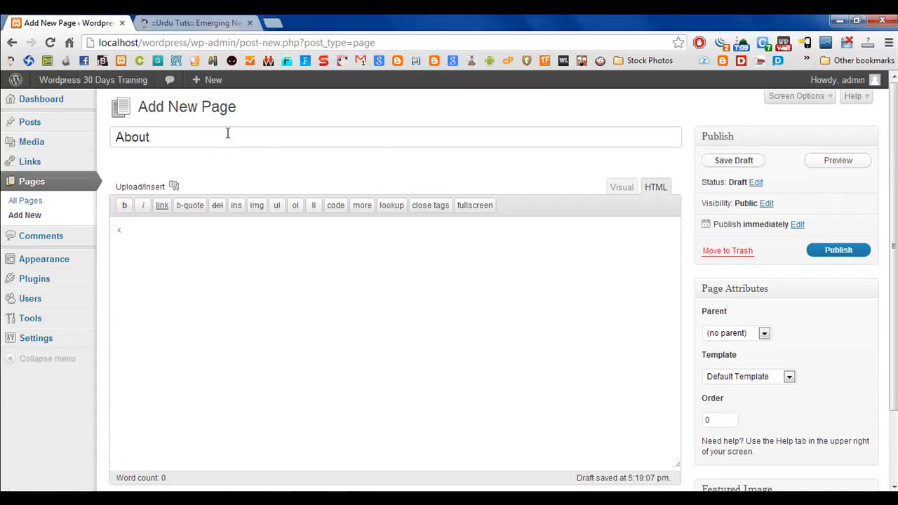
type("h1")
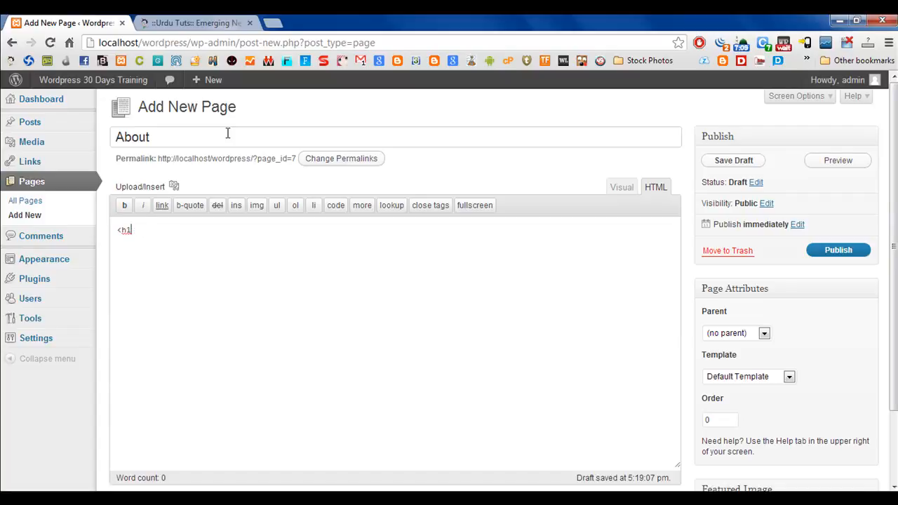
key("BackSpace")
key("BackSpace")
type(">About us")
left_click(820, 256)
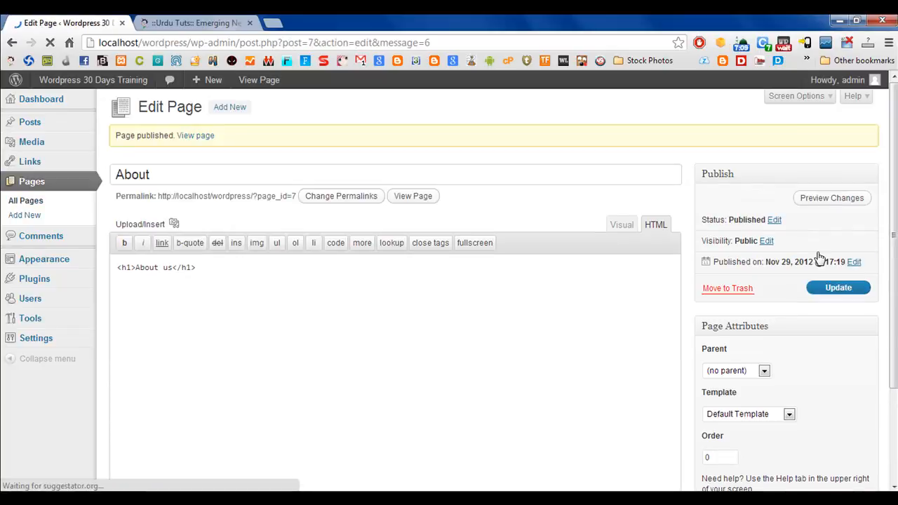
Add a third new page with the title "Contact".
left_click(236, 113)
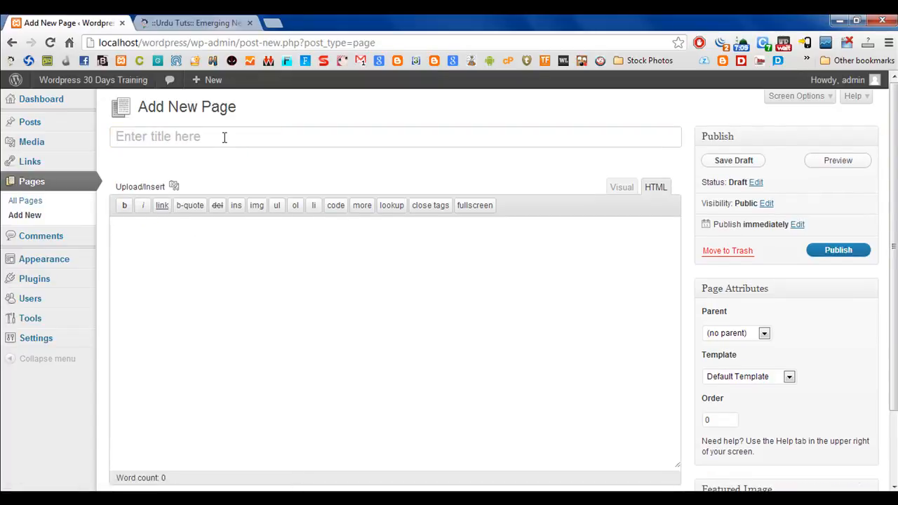
left_click(225, 138)
type("Contact iu")
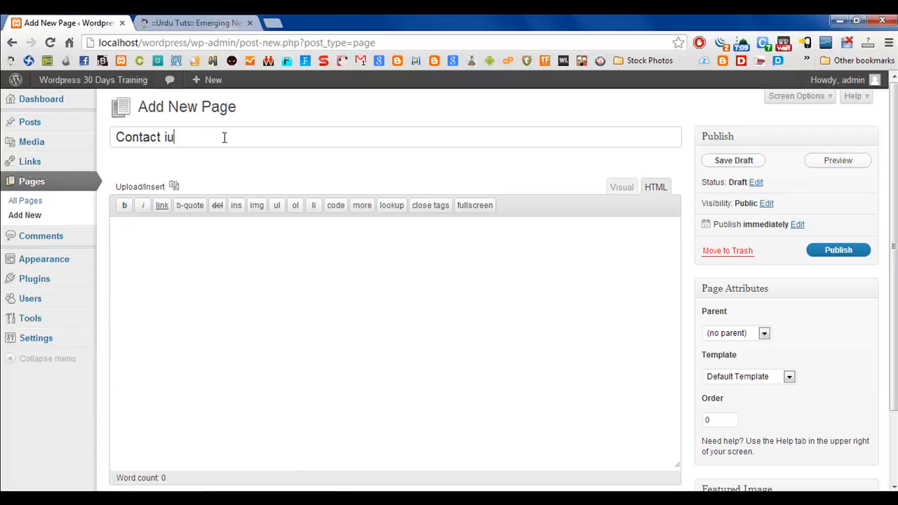
key("BackSpace")
key("BackSpace")
Enter the HTML heading <h1>Contact us</h1> in the Contact page body and publish the page.
left_click(256, 271)
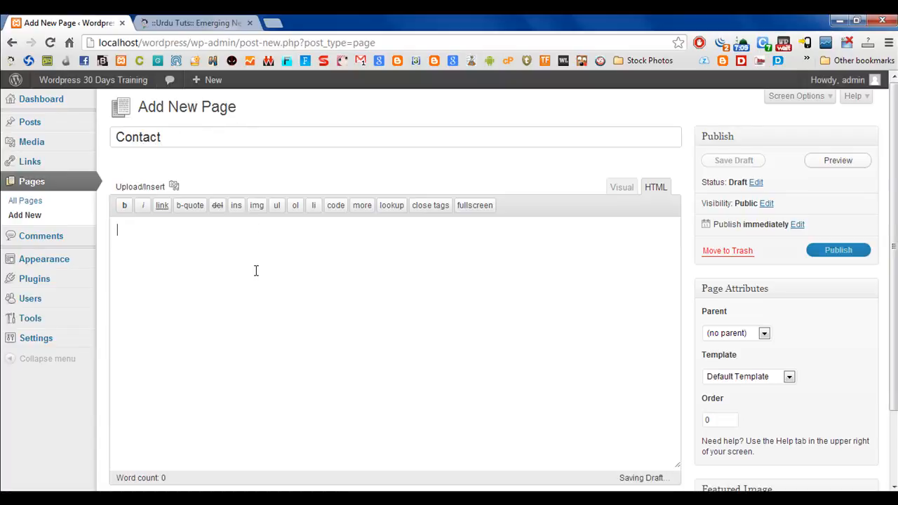
type("<h1>")
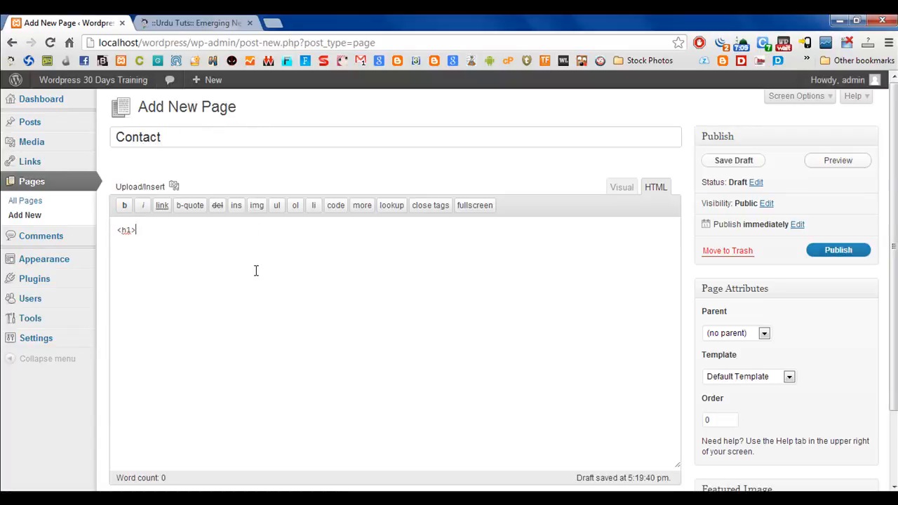
type("</h1>")
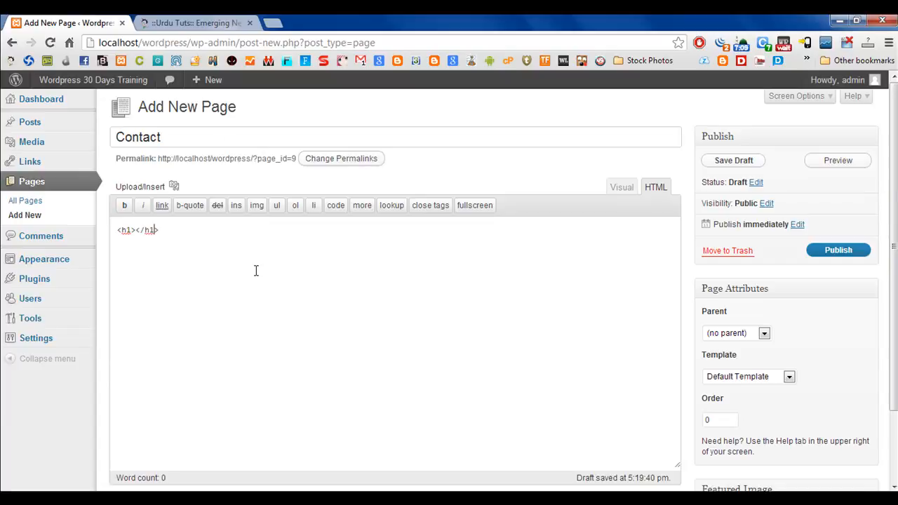
type("Contact us")
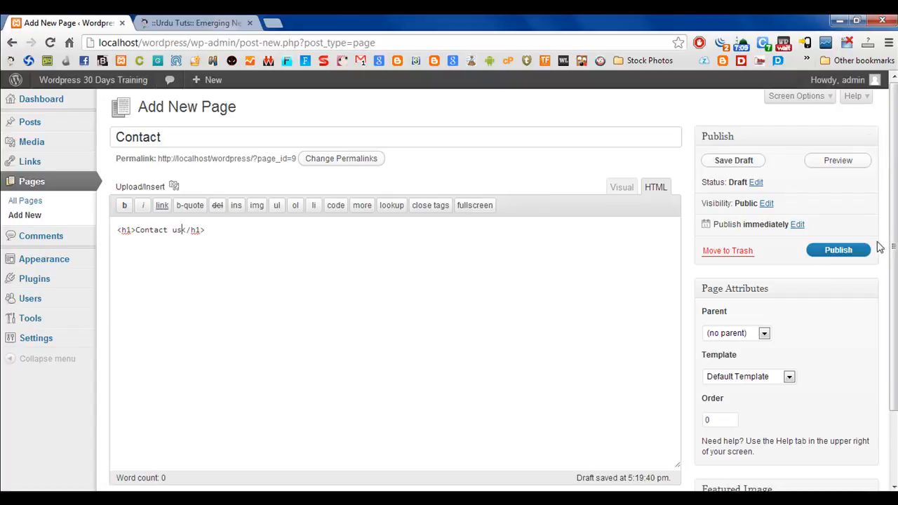
left_click(843, 250)
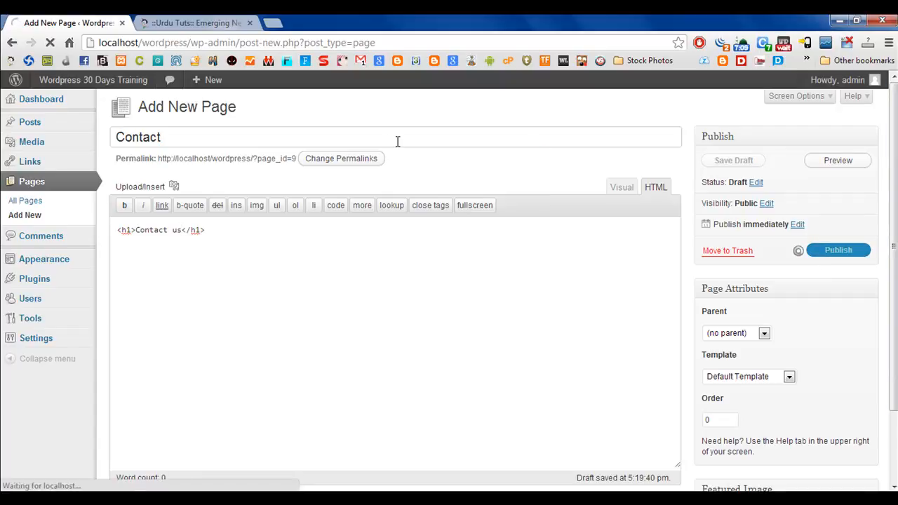
Move the default Sample Page to the trash from the list of all pages, using a bulk action.
left_click(20, 202)
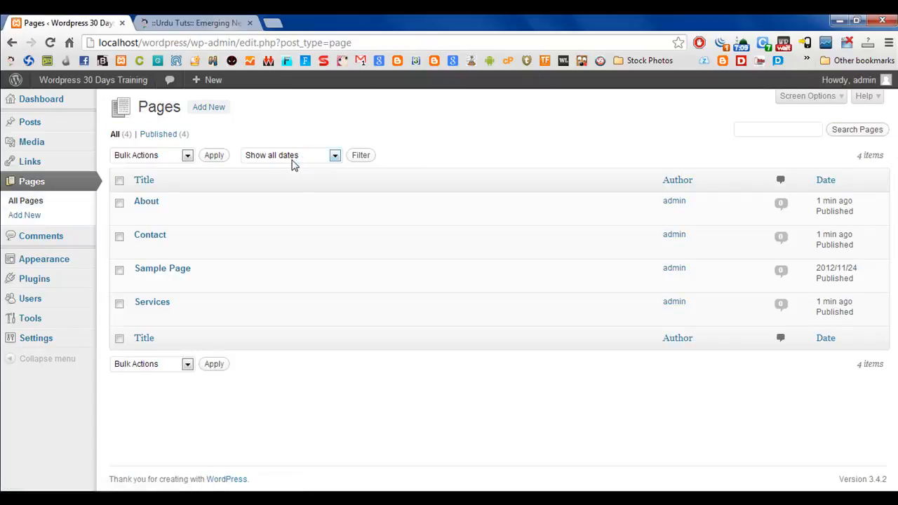
left_click(120, 270)
left_click(153, 156)
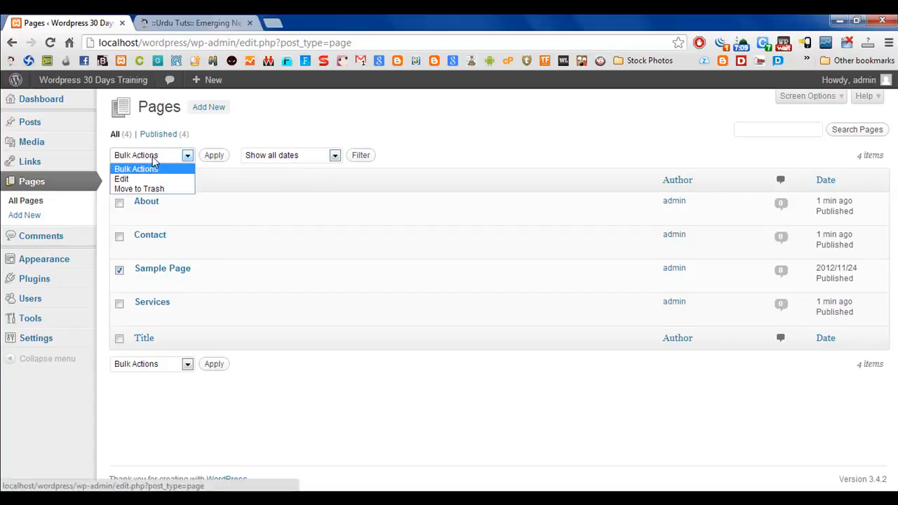
left_click(129, 196)
left_click(216, 156)
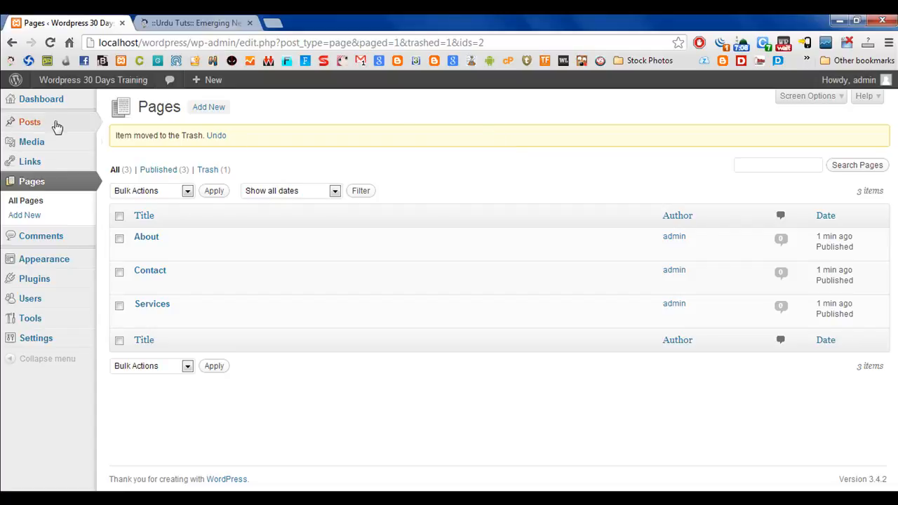
Rename the Uncategorized post category to "Home", set its slug to "home" and save the change.
mouse_move(79, 128)
left_click(123, 157)
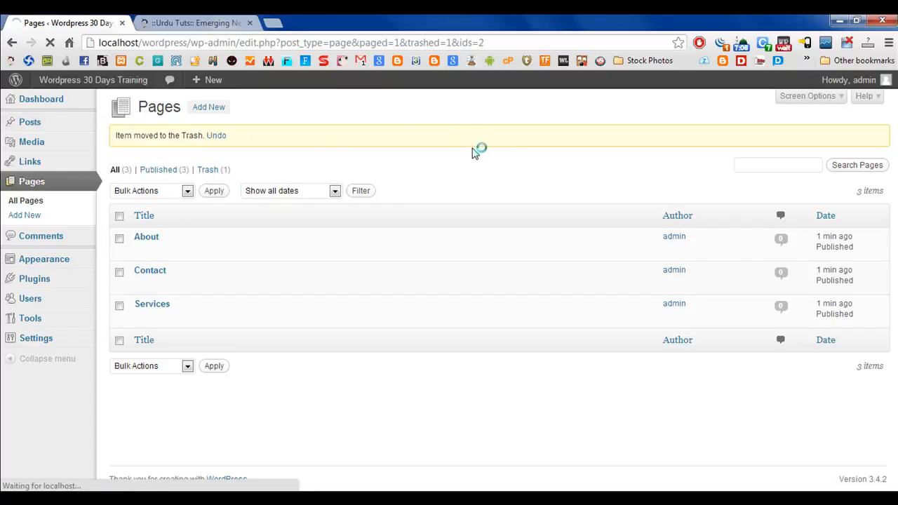
mouse_move(434, 198)
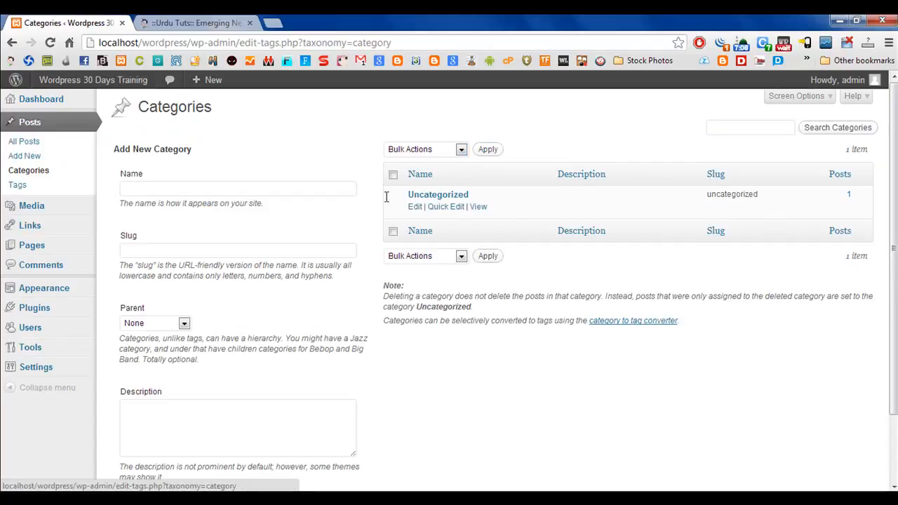
left_click(416, 209)
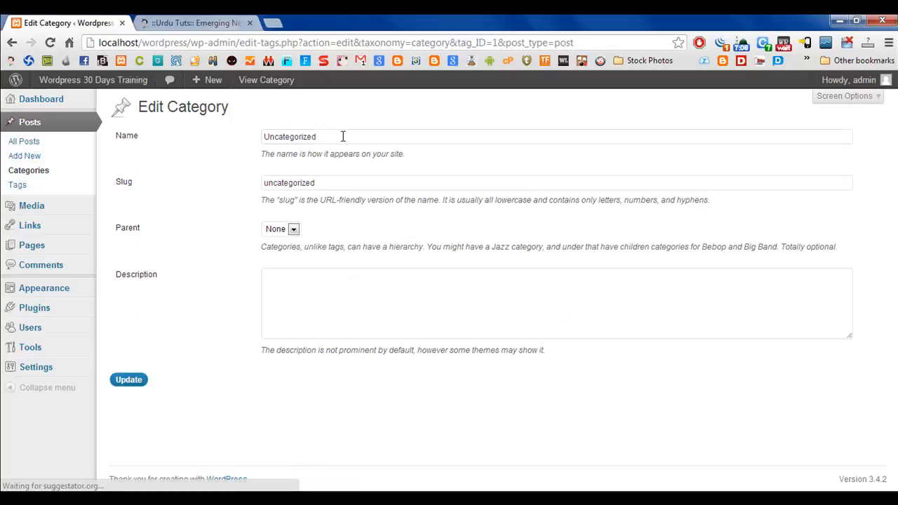
left_click_drag(343, 136, 169, 148)
type("Home")
key("Tab")
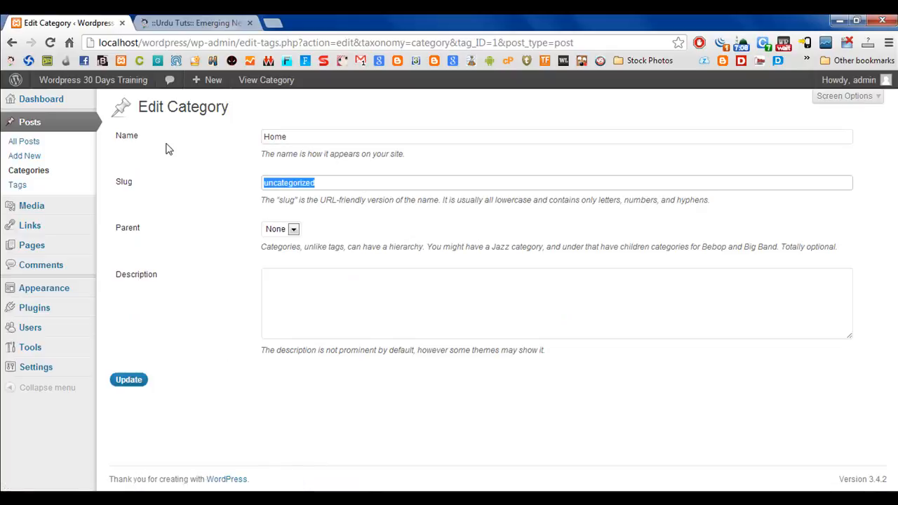
type("home")
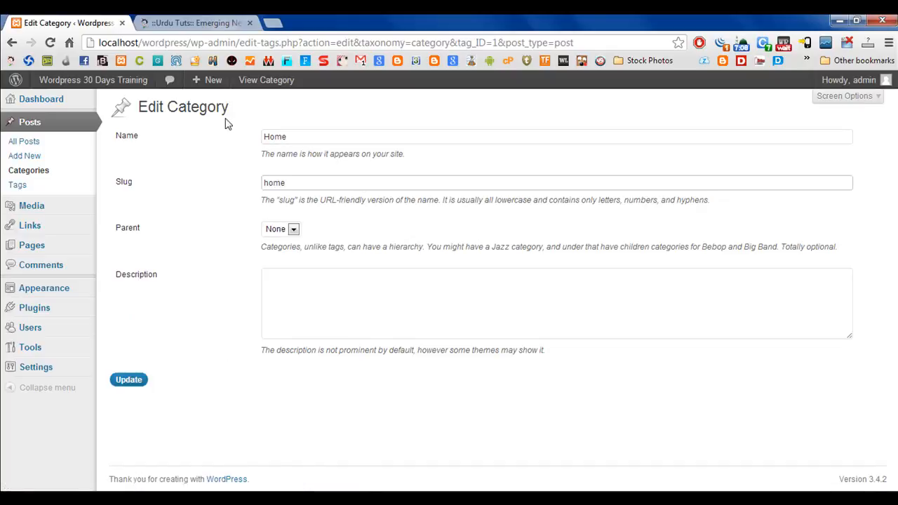
left_click(127, 380)
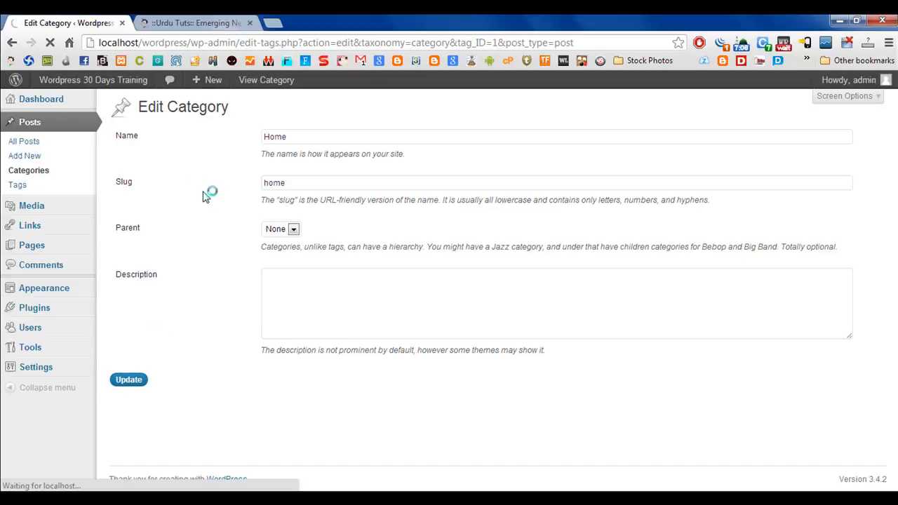
Open the live site in a separate browser tab and examine its navigation menu and front-page post.
mouse_move(77, 84)
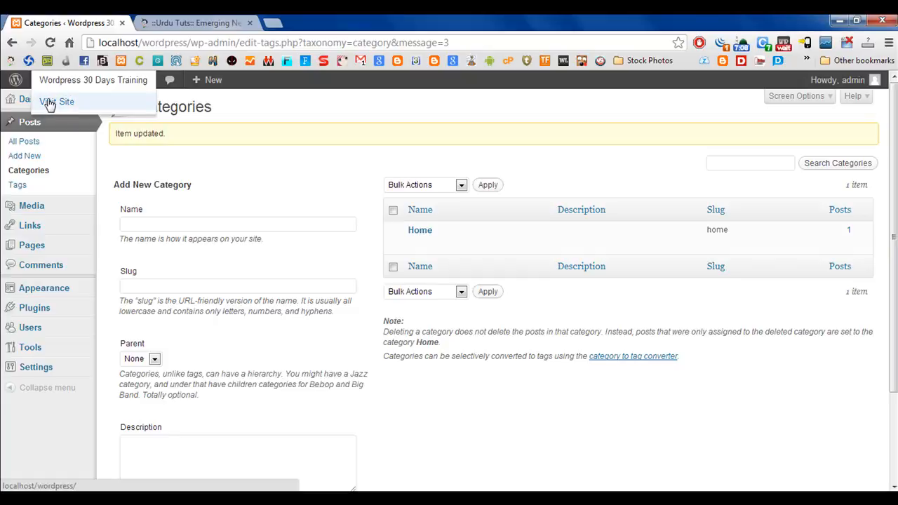
right_click(50, 105)
left_click(105, 107)
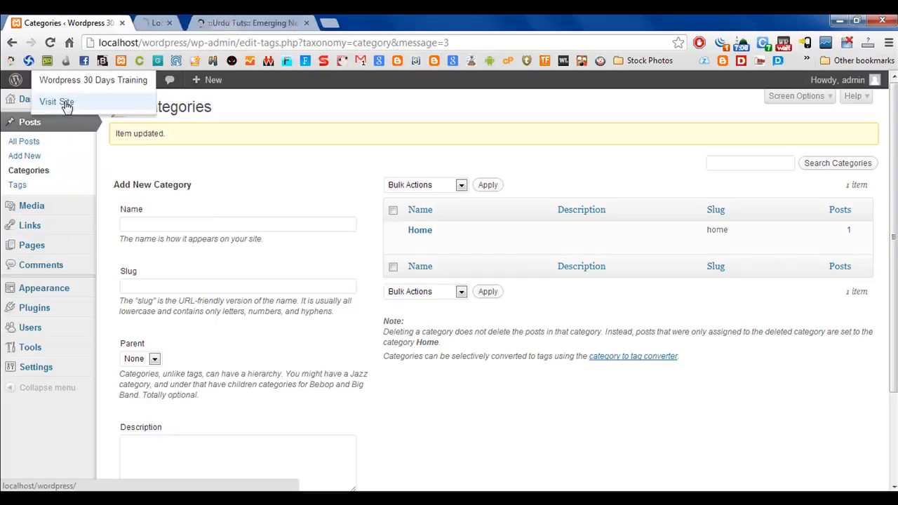
left_click(190, 22)
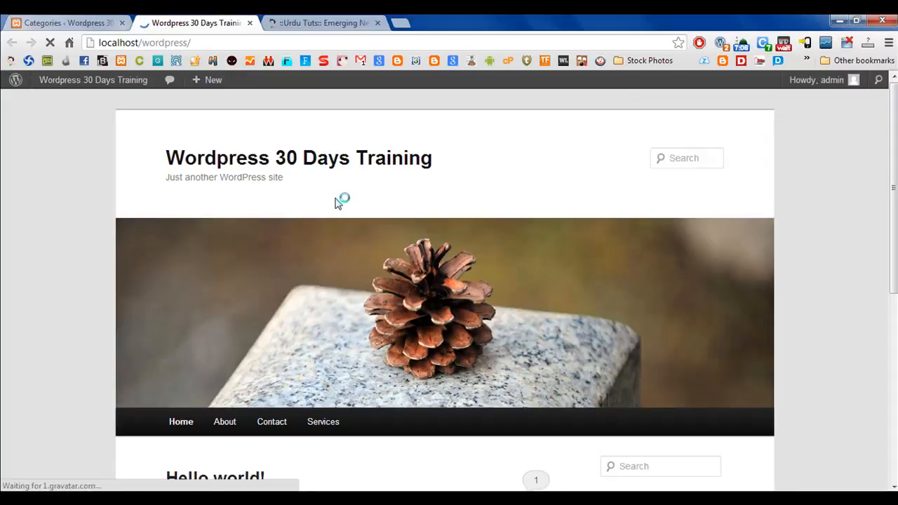
scroll(3, 266, "down", 3)
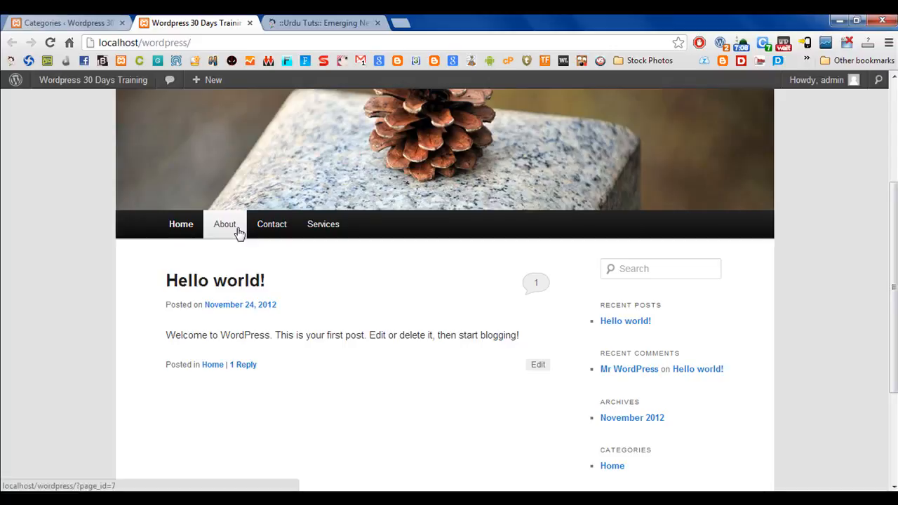
Return to the WordPress admin and create a custom navigation menu named "Nav" for the site.
left_click(93, 22)
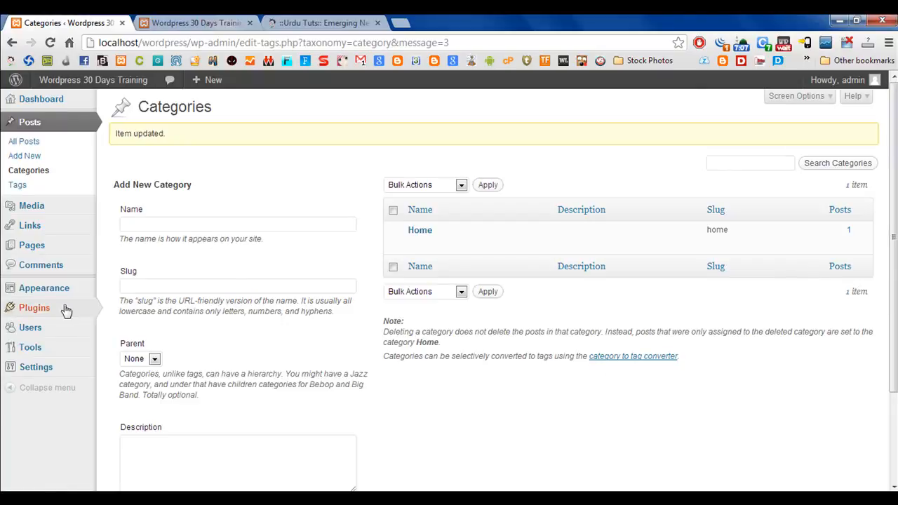
mouse_move(44, 295)
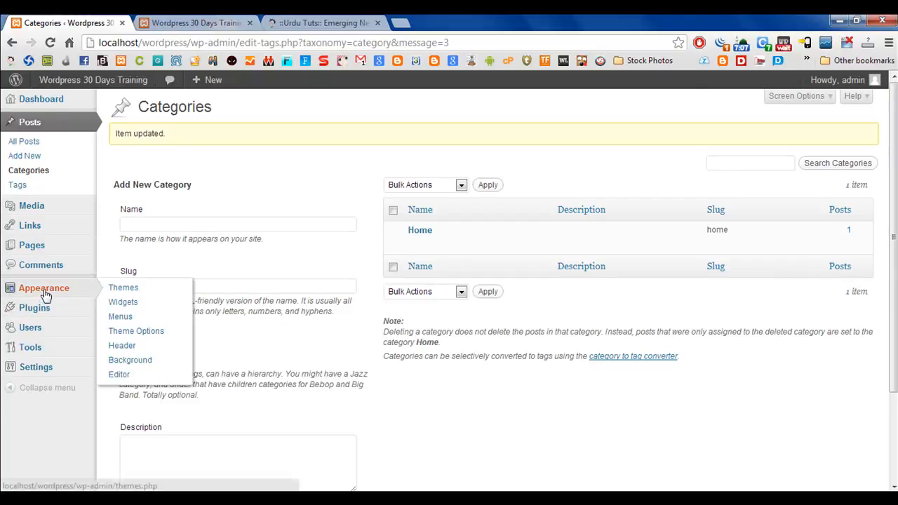
left_click(120, 317)
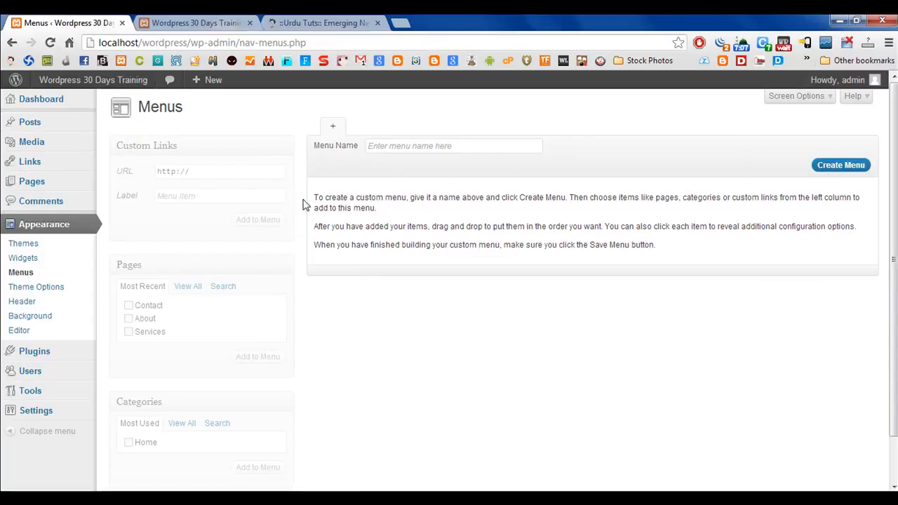
left_click(423, 145)
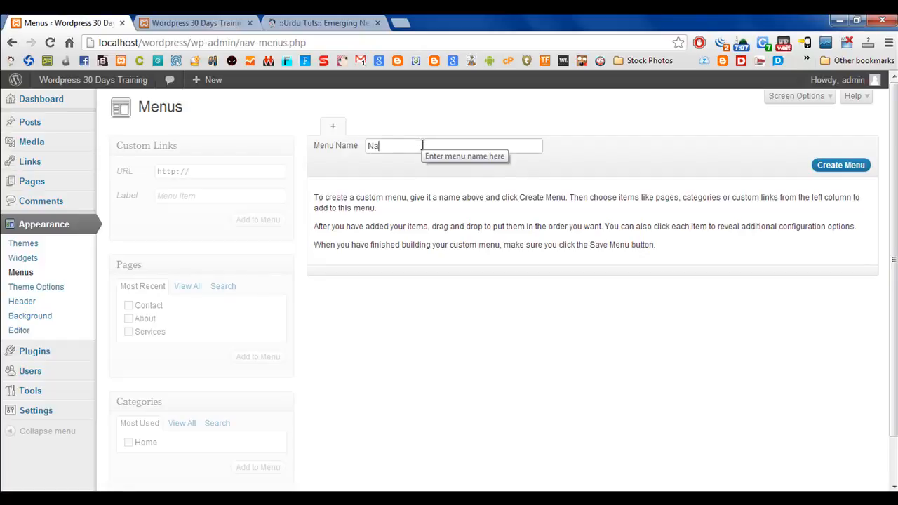
type("Nav")
left_click(839, 165)
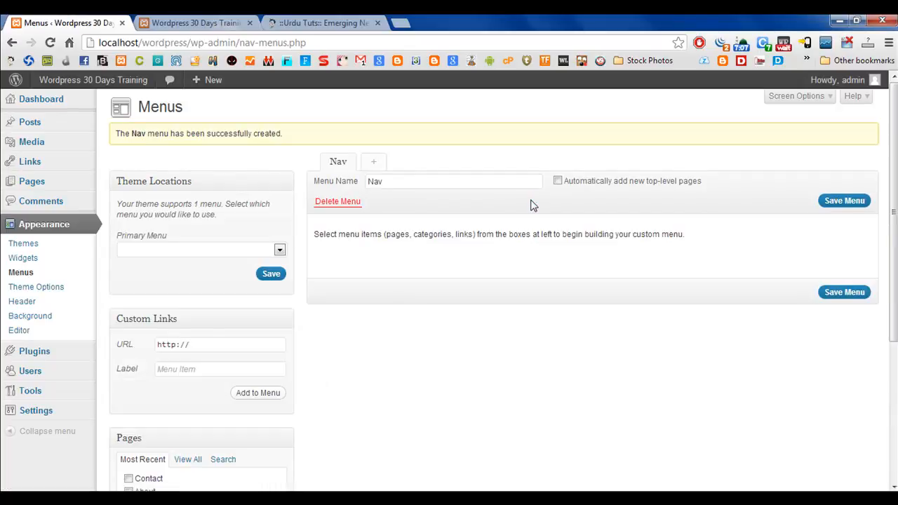
left_click_drag(314, 235, 635, 234)
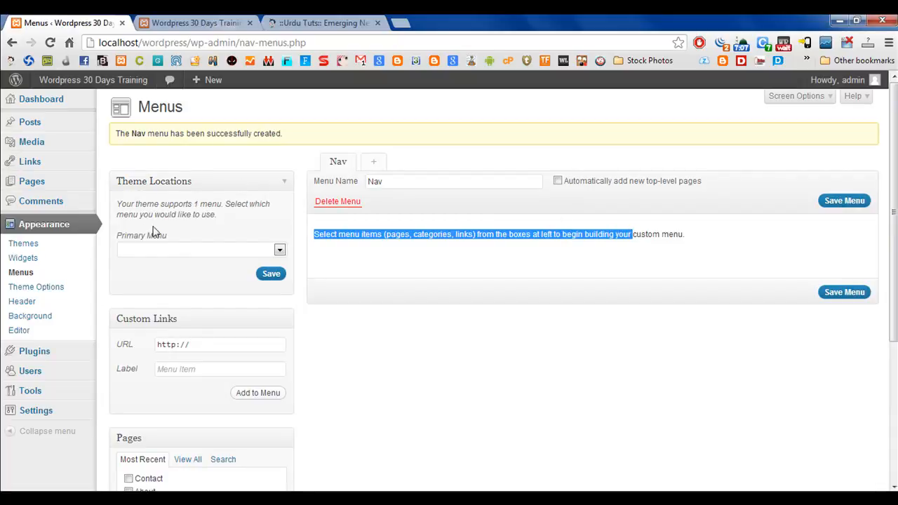
left_click(237, 251)
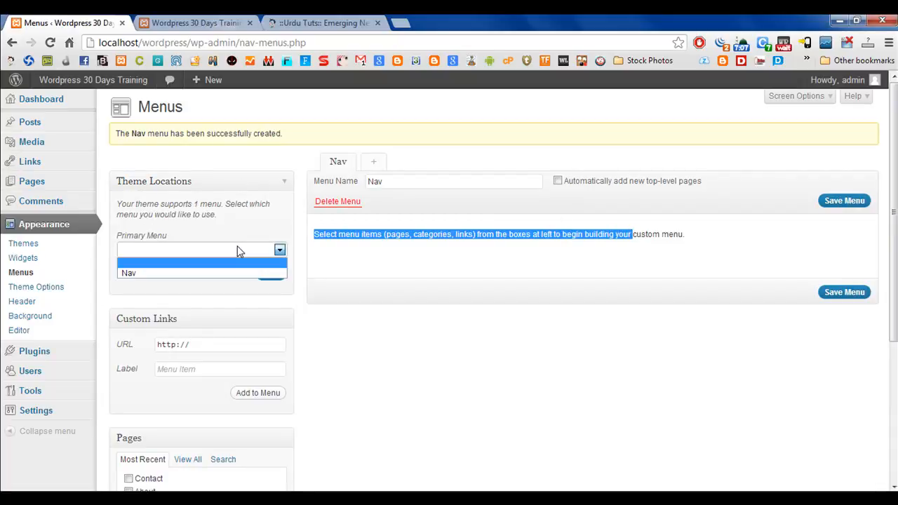
Create a second custom navigation menu named "Nav2".
left_click(374, 162)
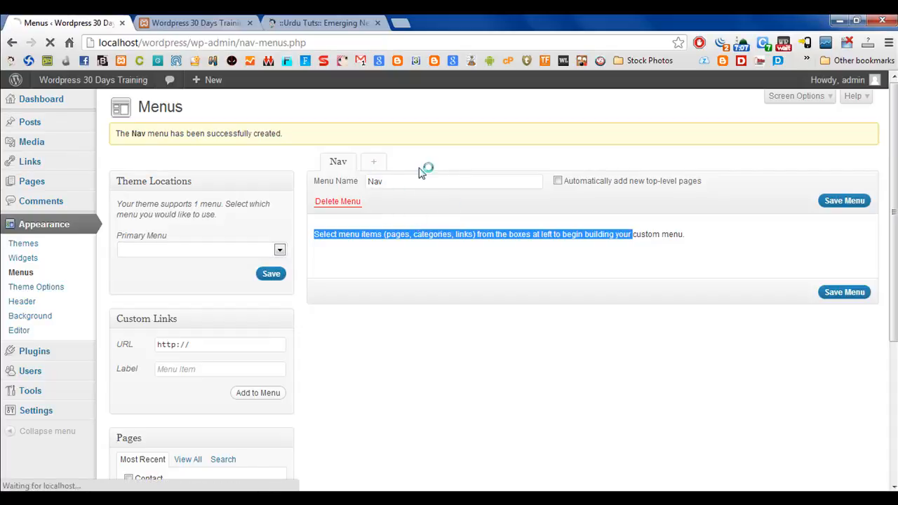
left_click(426, 144)
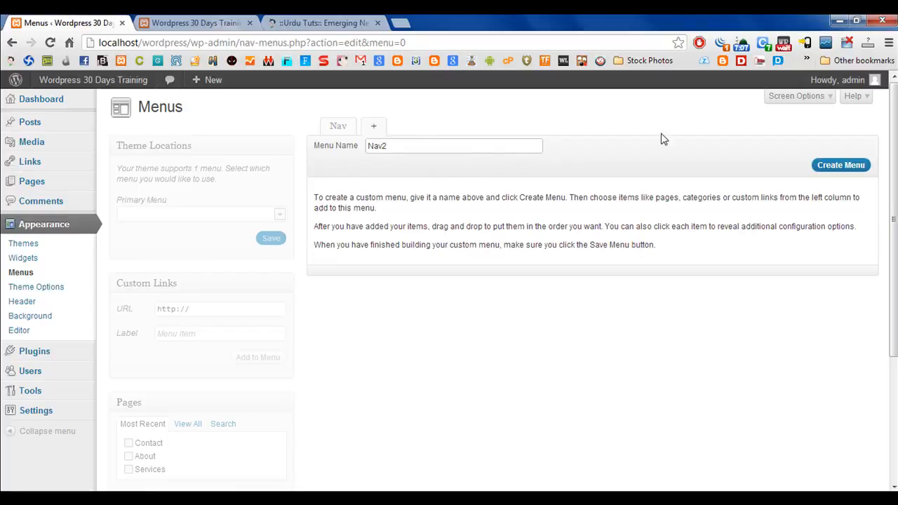
left_click(842, 165)
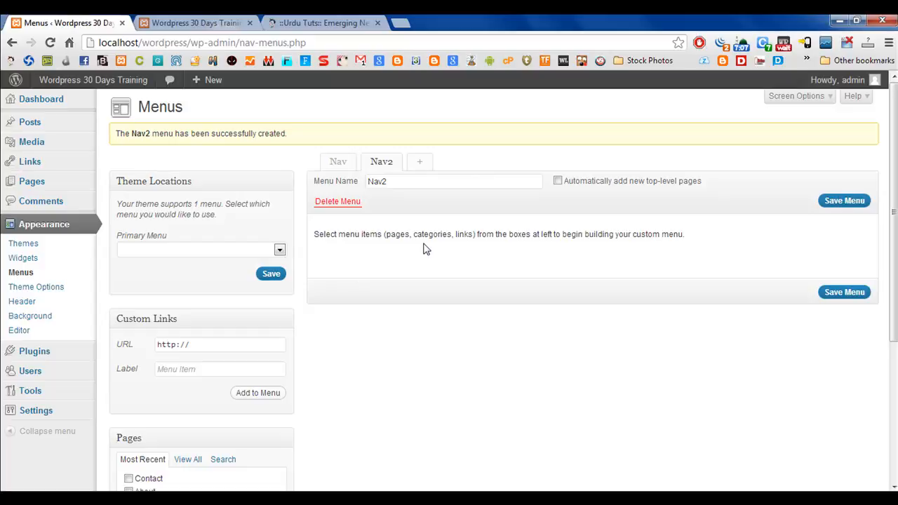
Add the Contact, About and Services pages plus the Home category to the Nav2 menu and save it.
scroll(424, 249, "down", 3)
left_click(128, 281)
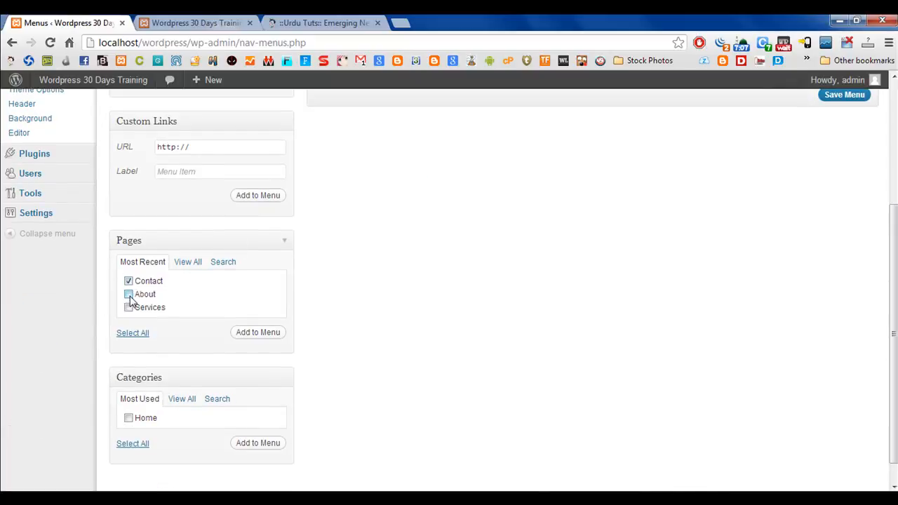
left_click(129, 294)
left_click(129, 418)
left_click(251, 336)
left_click(257, 444)
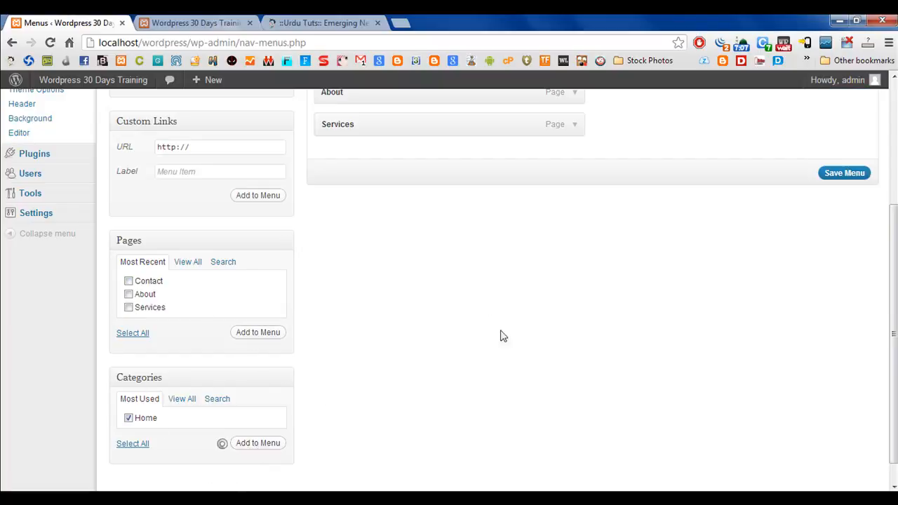
scroll(512, 337, "up", 2)
scroll(523, 342, "up", 2)
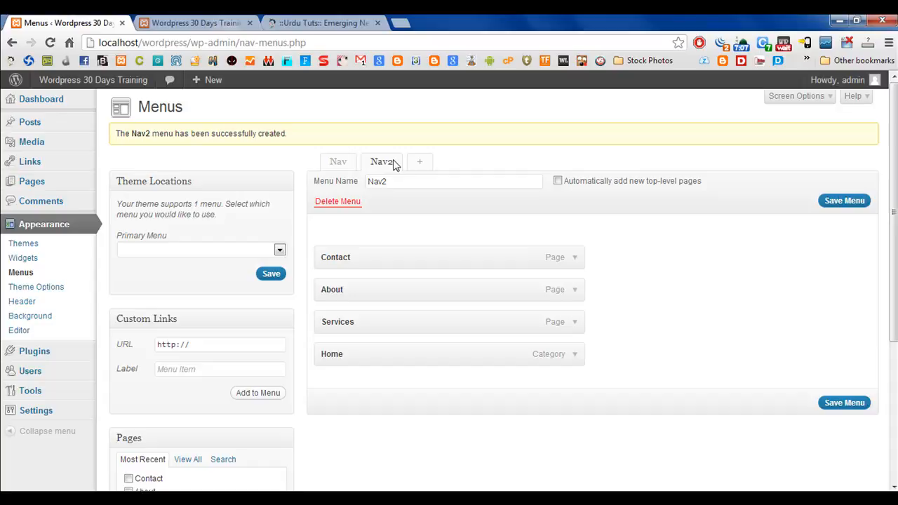
left_click(838, 403)
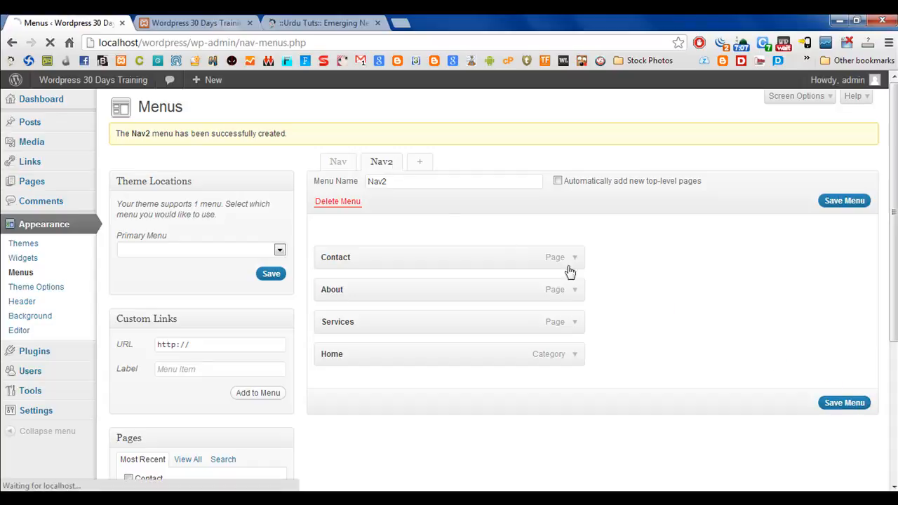
Add the Home, About, Contact and Services pages to the Nav menu, move Services above Contact and save the menu.
left_click(338, 163)
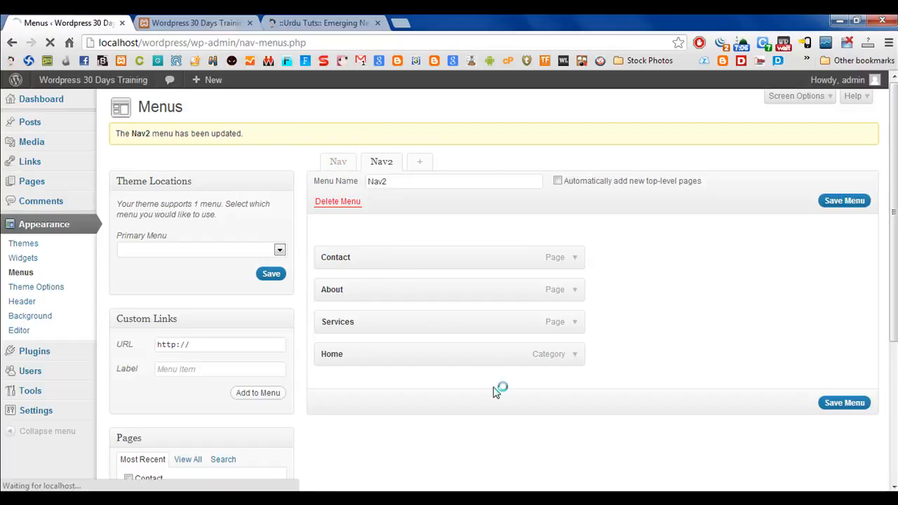
scroll(454, 370, "down", 3)
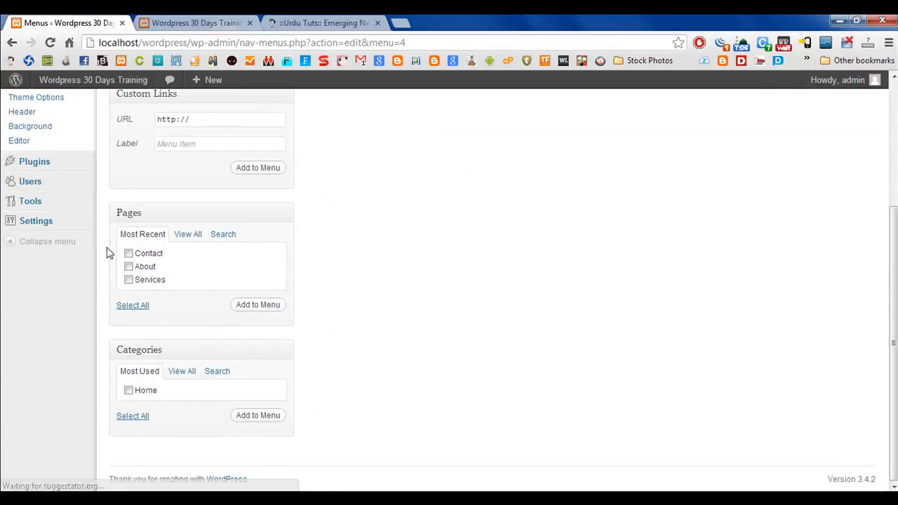
left_click(183, 238)
left_click(128, 253)
left_click(128, 267)
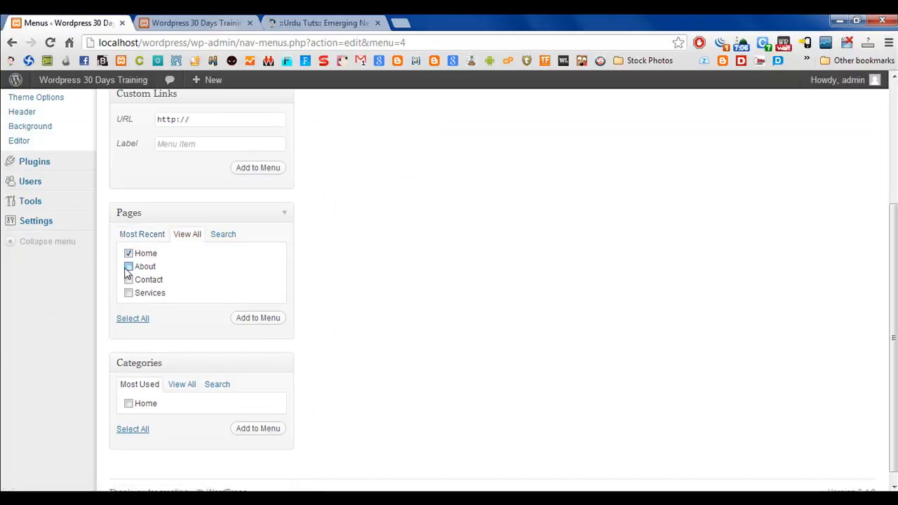
left_click(129, 280)
left_click(258, 320)
scroll(727, 327, "up", 3)
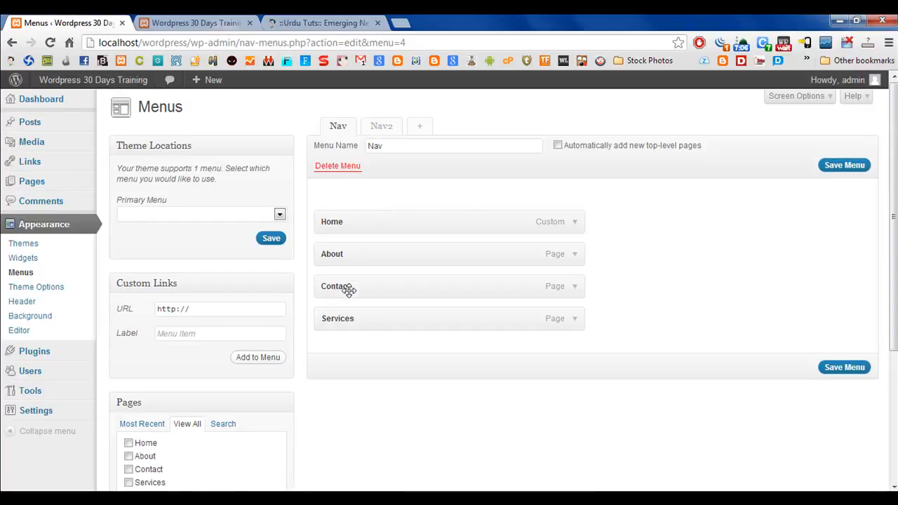
left_click_drag(355, 321, 362, 285)
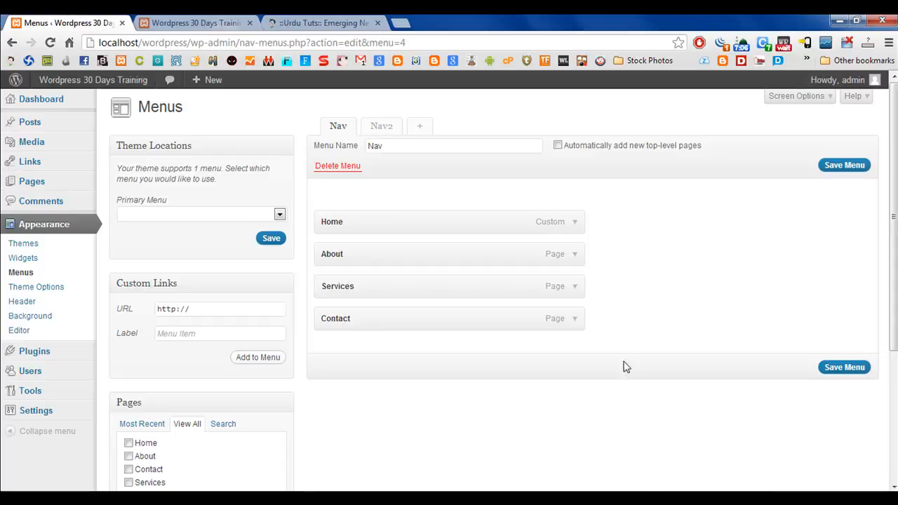
left_click(845, 368)
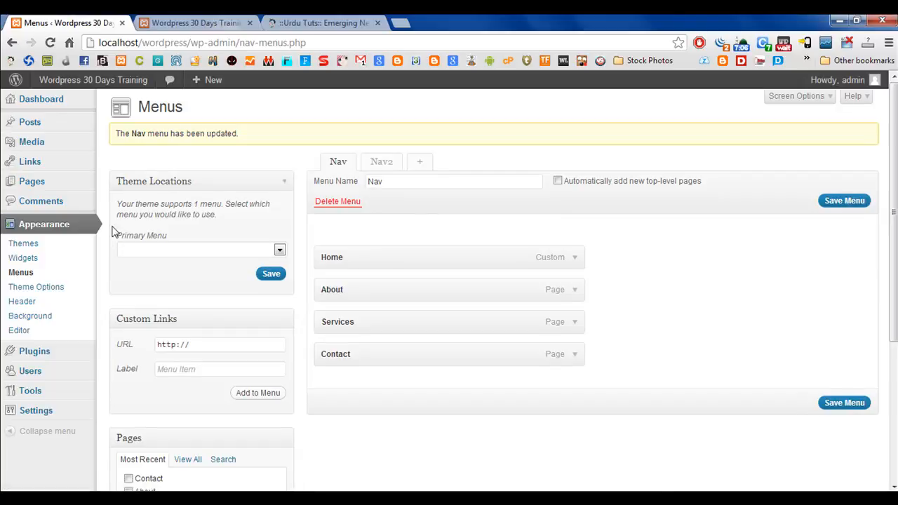
Assign Nav as the theme's primary menu, save the location and check the navigation bar on the reloaded live site.
left_click(165, 249)
left_click(142, 273)
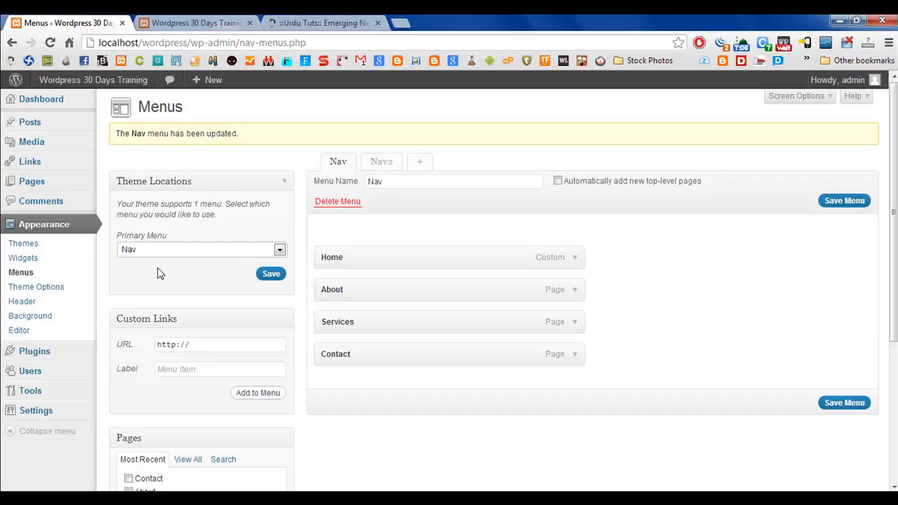
left_click(273, 274)
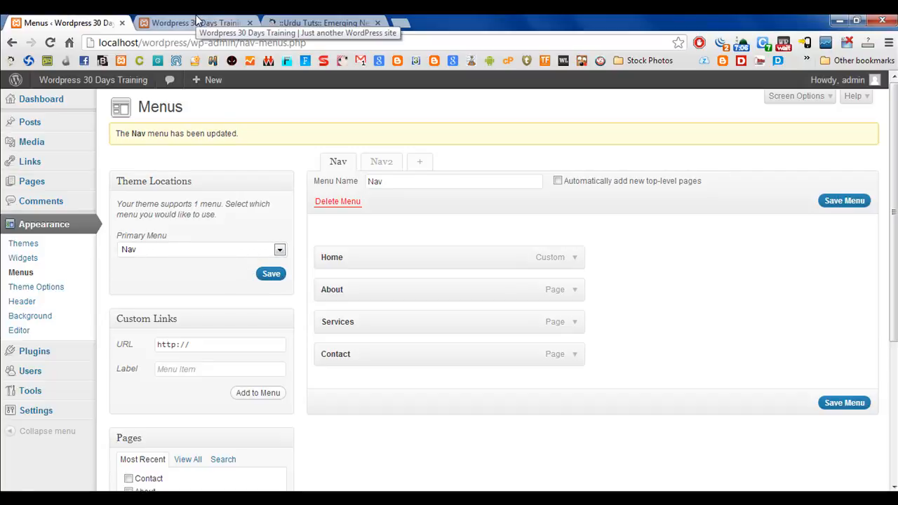
left_click(197, 23)
left_click(50, 44)
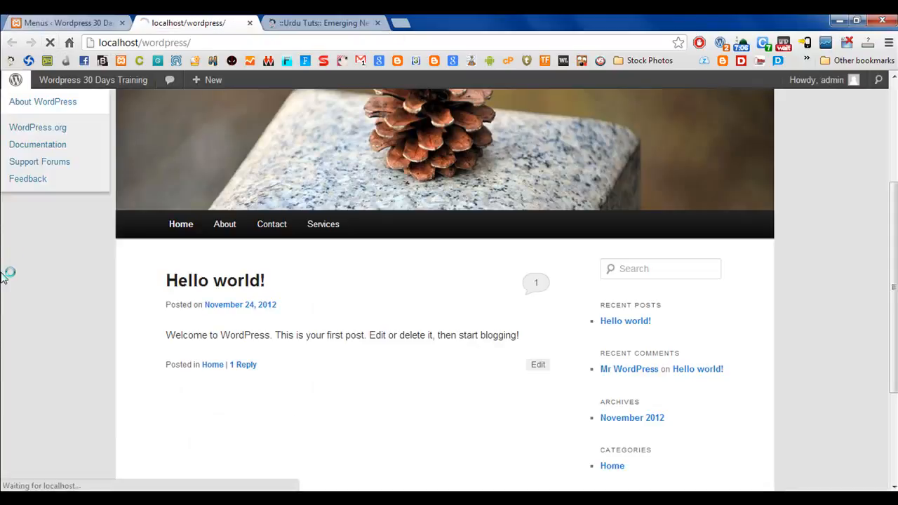
scroll(4, 281, "down", 1)
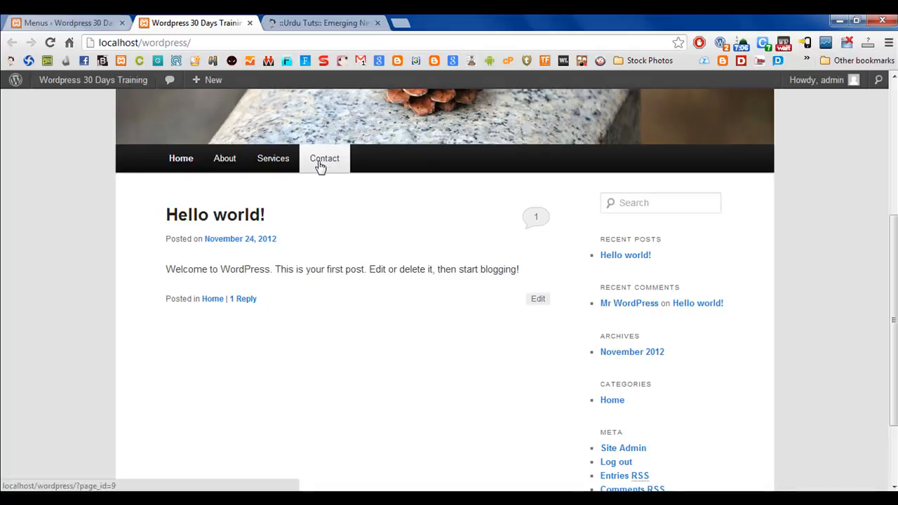
Switch the theme's primary menu to Nav2, save the location and reload the live site to compare the item order.
left_click(67, 22)
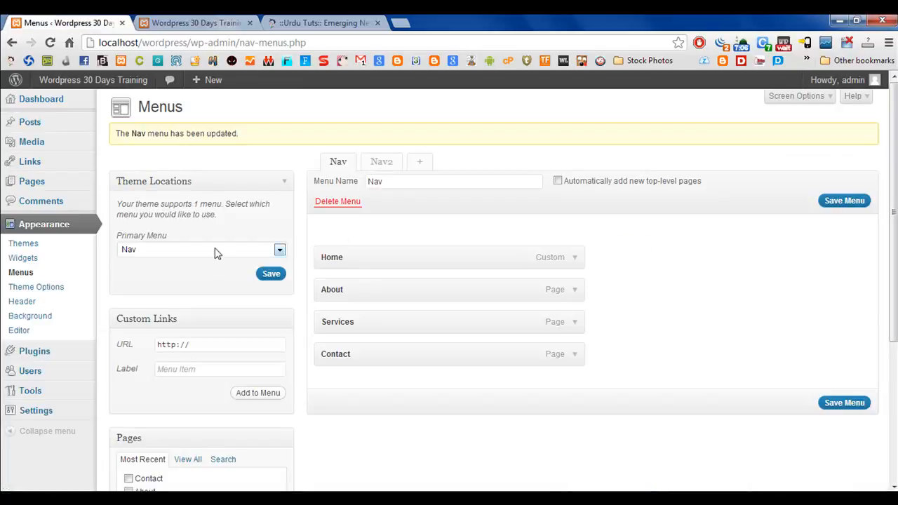
left_click(218, 253)
left_click(165, 282)
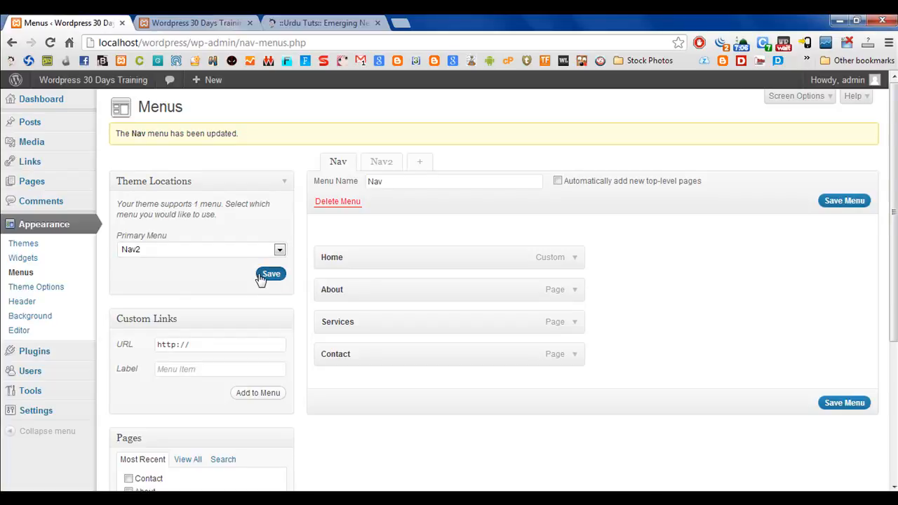
left_click(270, 274)
left_click(210, 22)
left_click(50, 42)
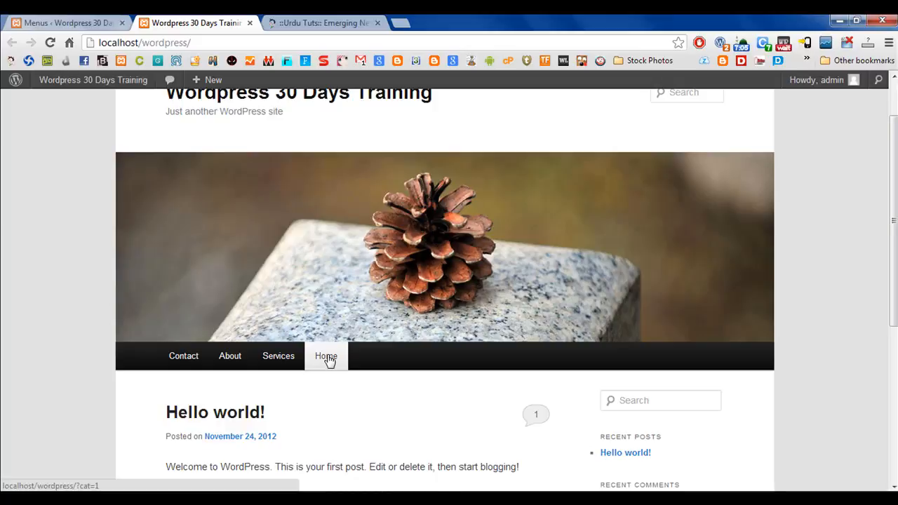
Nest the Nav menu items so About sits under Home, Services under About and Contact under Services, and save the menu.
left_click(47, 18)
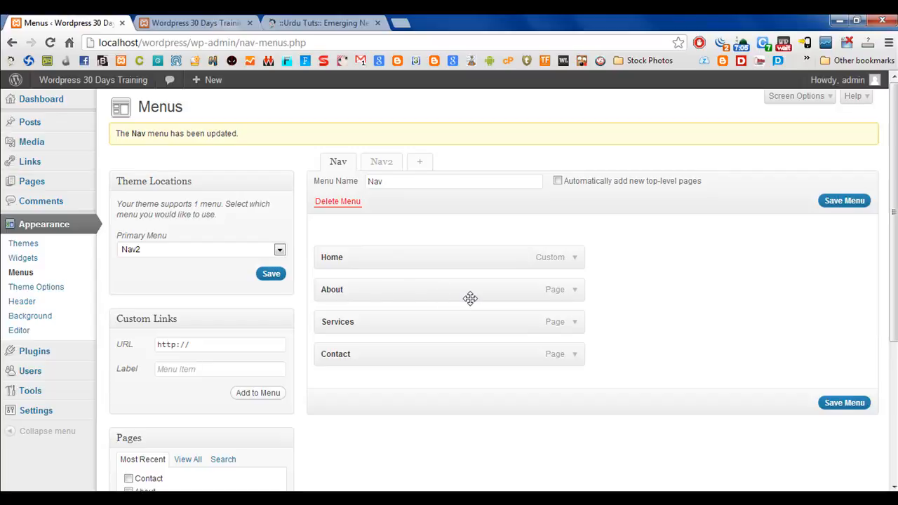
scroll(470, 299, "down", 2)
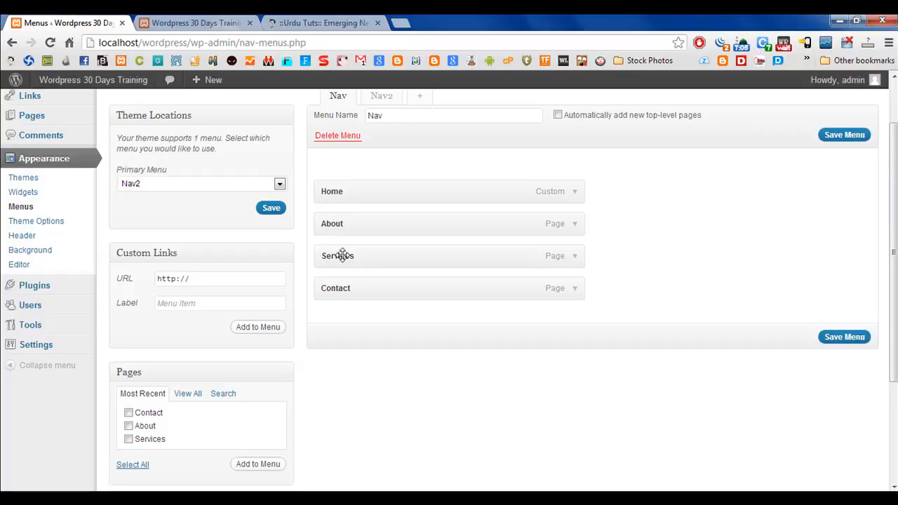
mouse_move(342, 255)
left_mouse_down()
mouse_move(371, 257)
mouse_move(355, 259)
left_mouse_up()
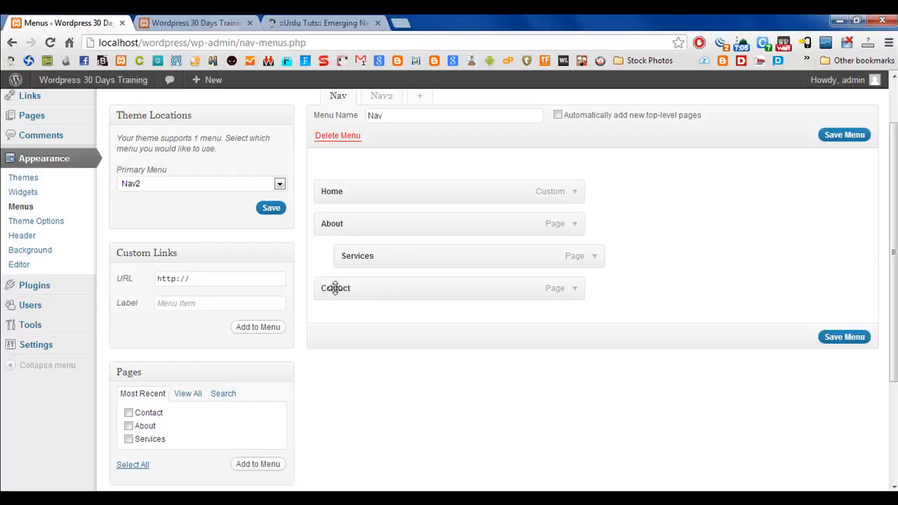
left_click_drag(337, 288, 379, 287)
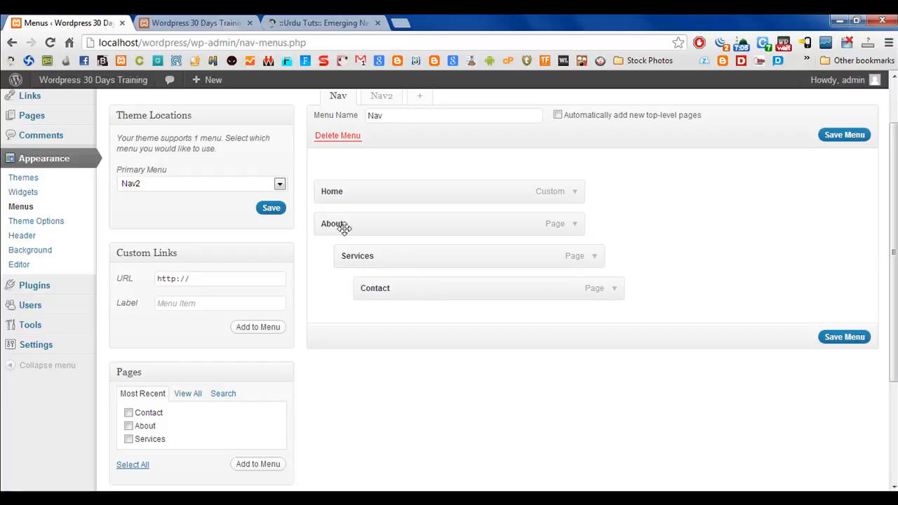
left_click_drag(330, 222, 365, 219)
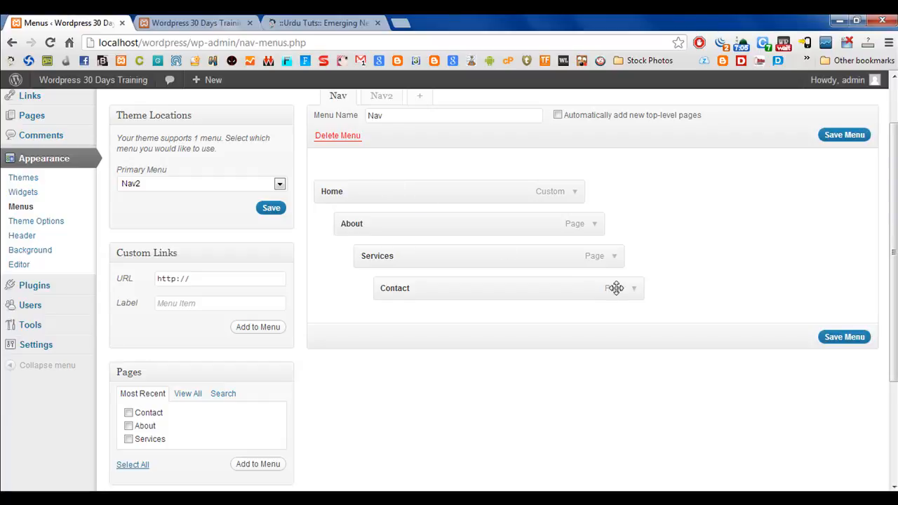
left_click(831, 337)
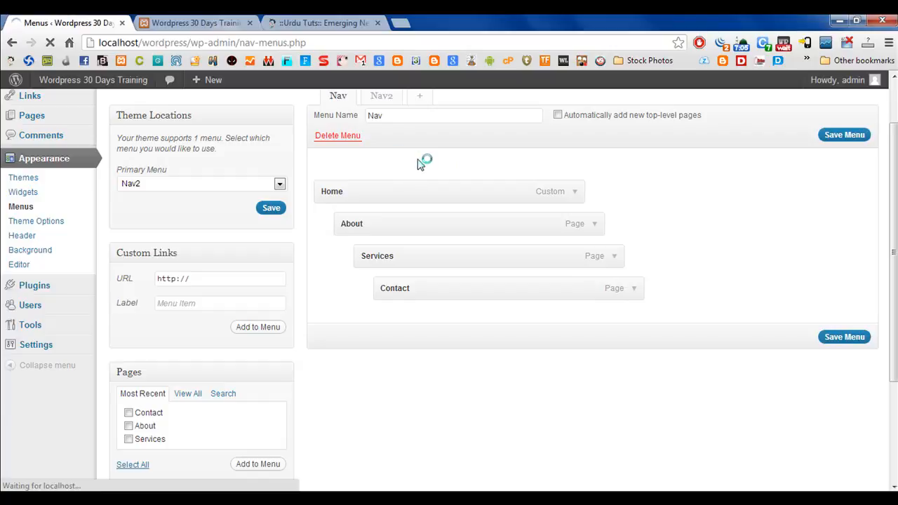
Set the theme's primary menu back to Nav and save the location.
left_click(176, 249)
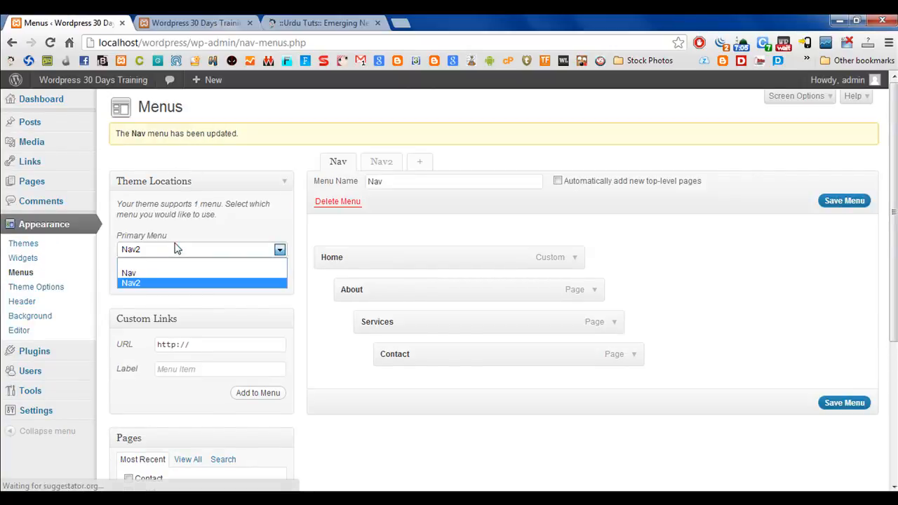
left_click(135, 272)
left_click(270, 274)
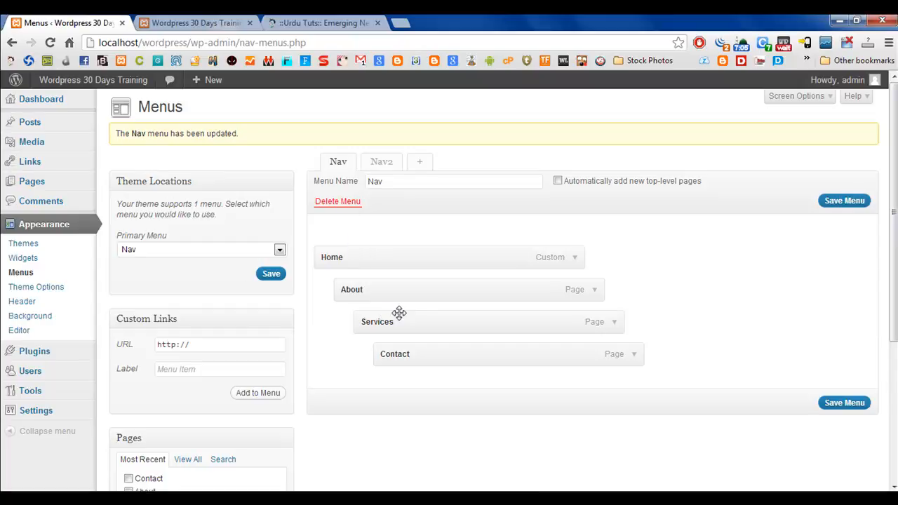
Reload the live site and examine the nested submenus under Home in the navigation bar.
left_click(176, 23)
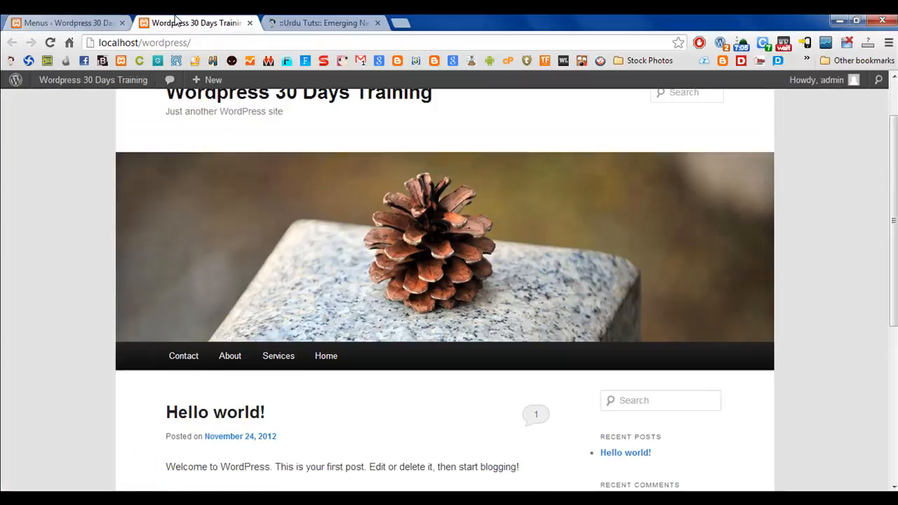
left_click(50, 44)
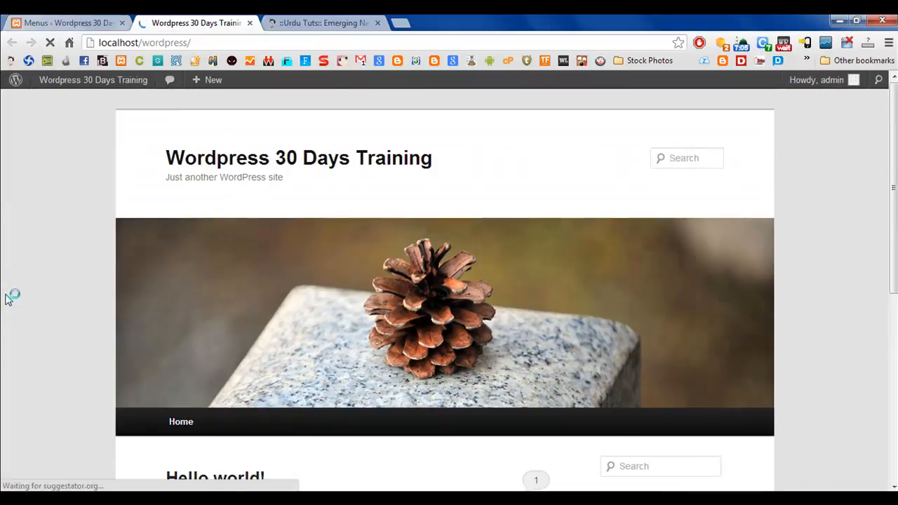
scroll(7, 298, "down", 3)
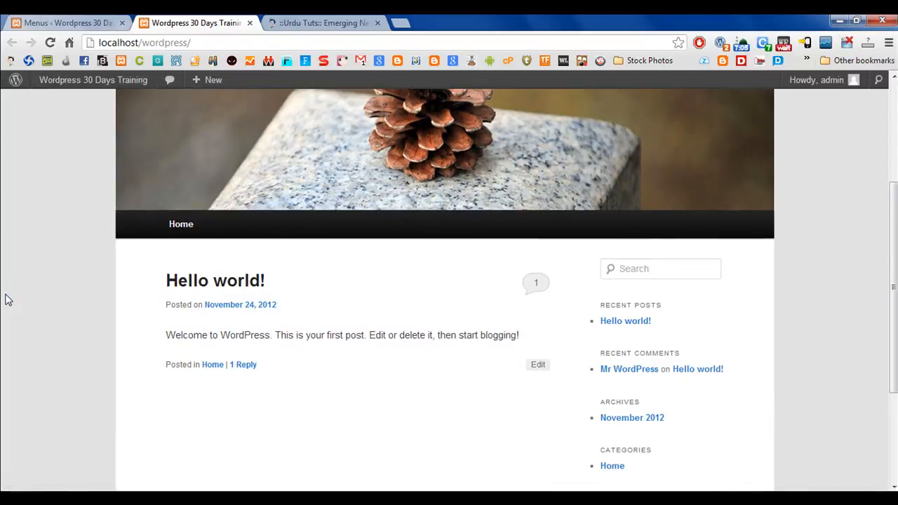
mouse_move(186, 230)
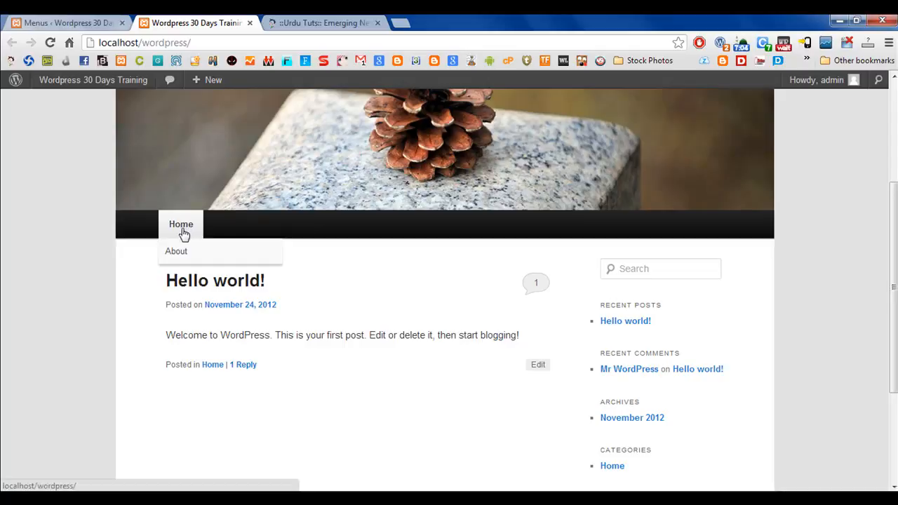
mouse_move(175, 256)
mouse_move(309, 254)
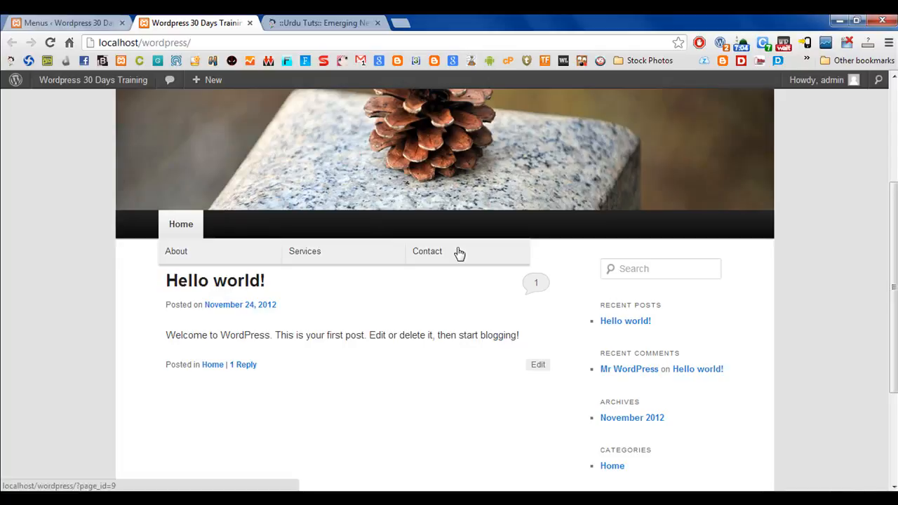
Move About, Services and Contact back to the top level of the Nav menu and save the menu.
left_click(103, 22)
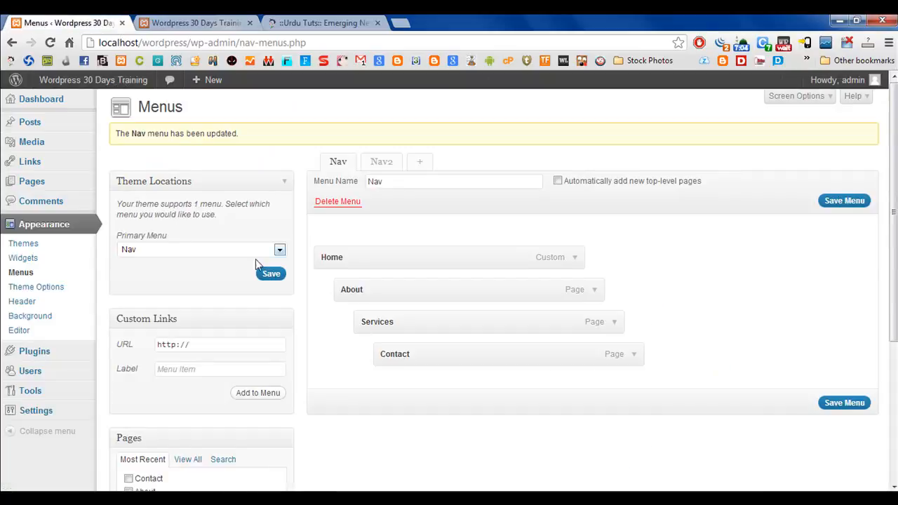
left_click_drag(353, 288, 336, 288)
left_click_drag(388, 327, 365, 355)
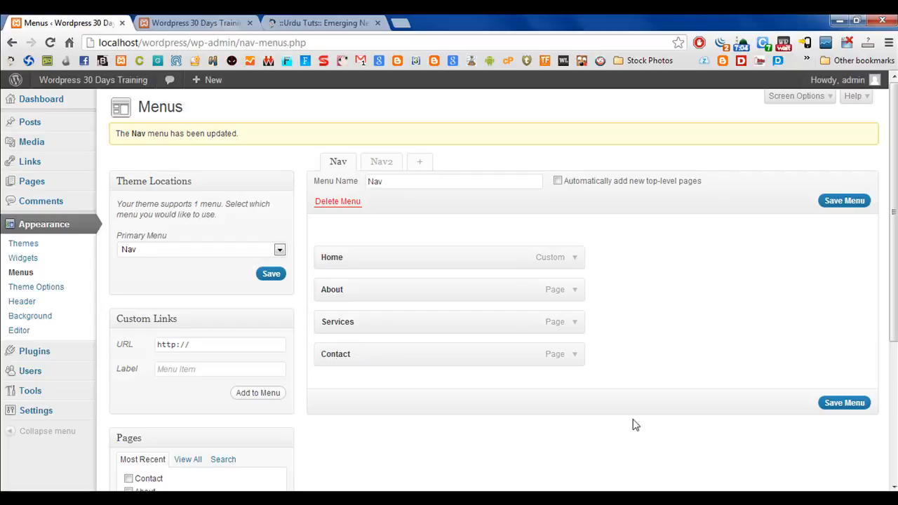
left_click(826, 407)
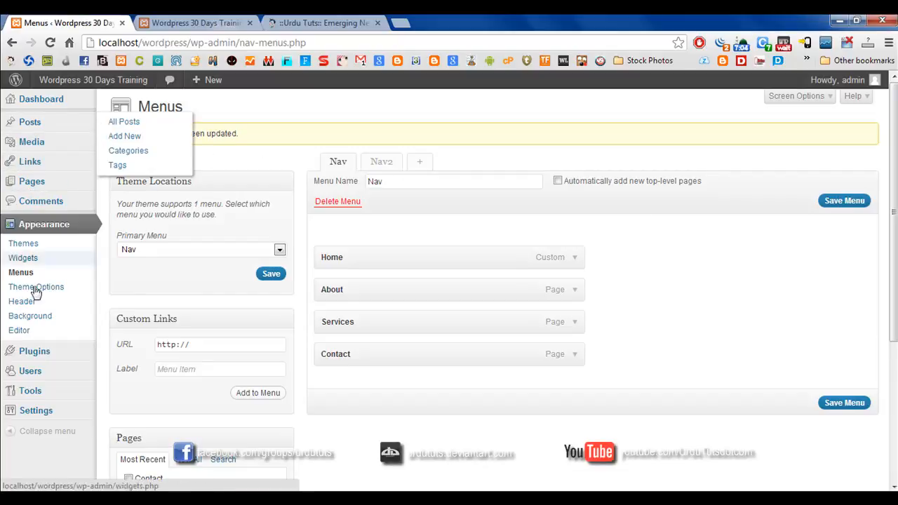
In the General Settings, replace the site tagline with "Emerging New Ways of Learning".
mouse_move(48, 414)
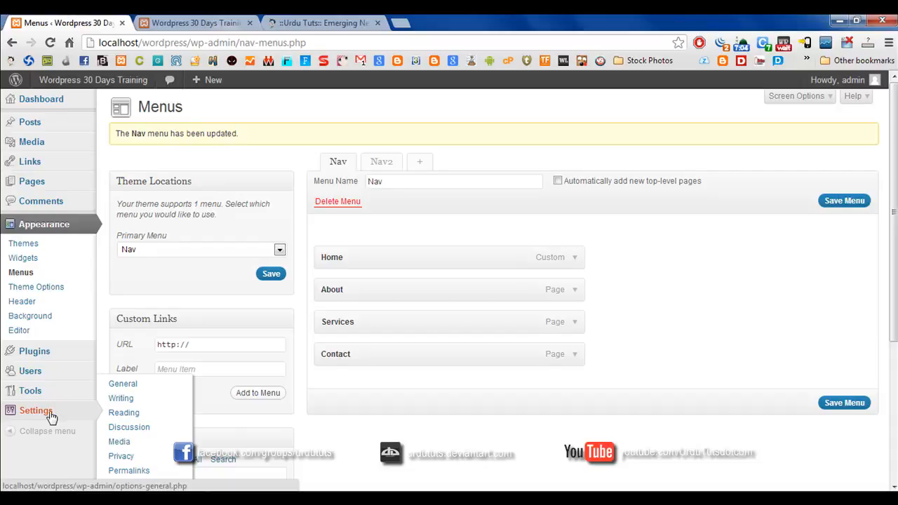
left_click(117, 388)
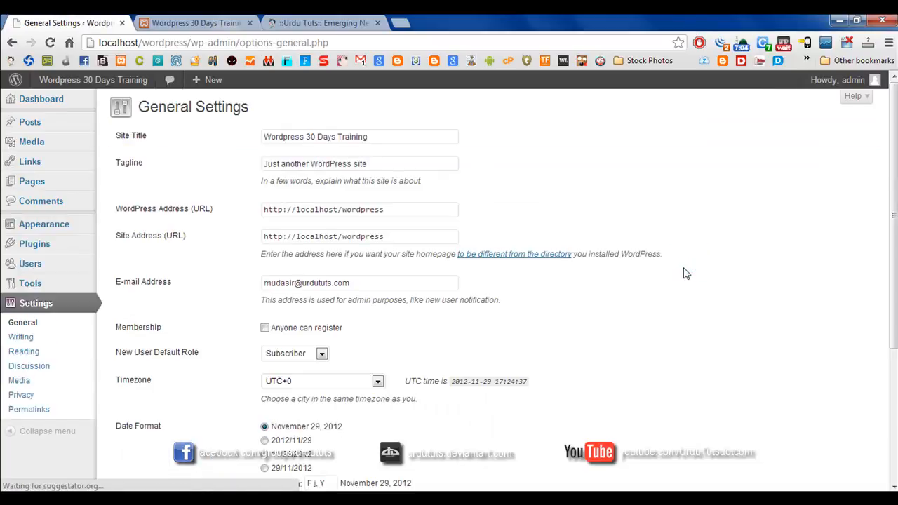
left_click_drag(401, 164, 229, 171)
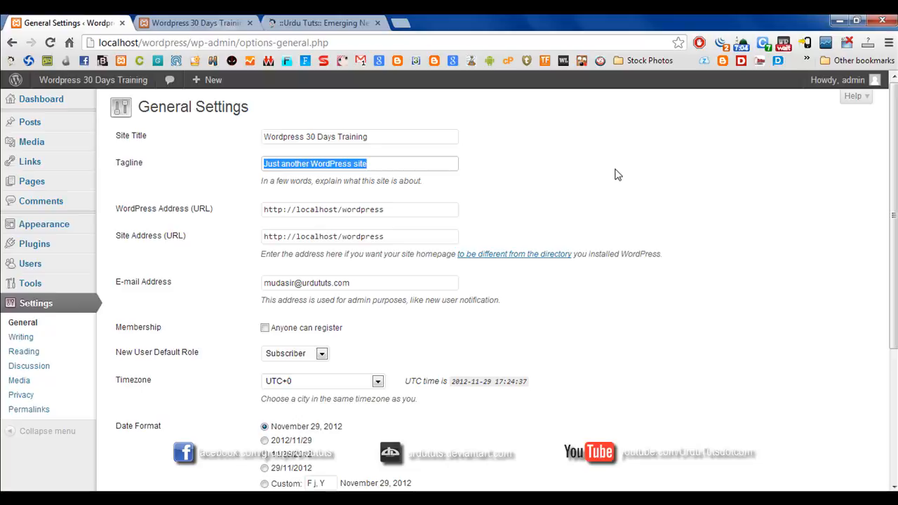
type("Emeri")
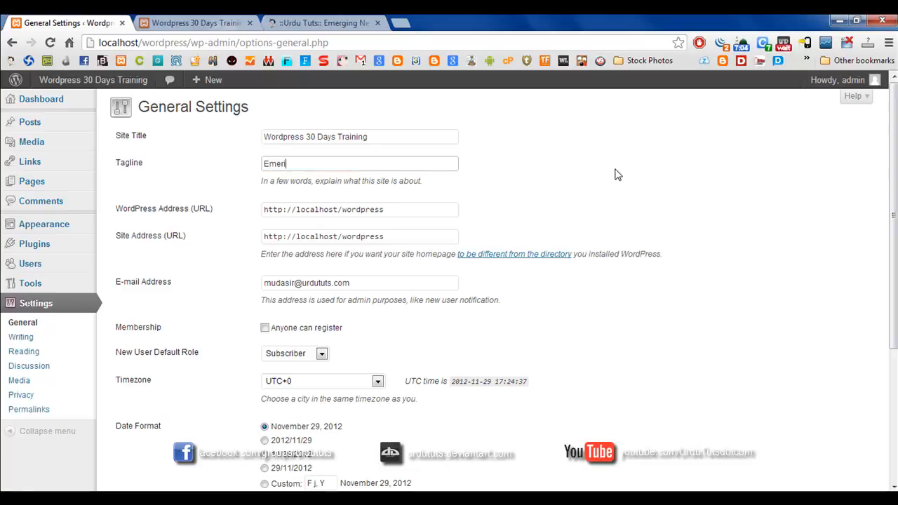
type("ng New Ways of Learning")
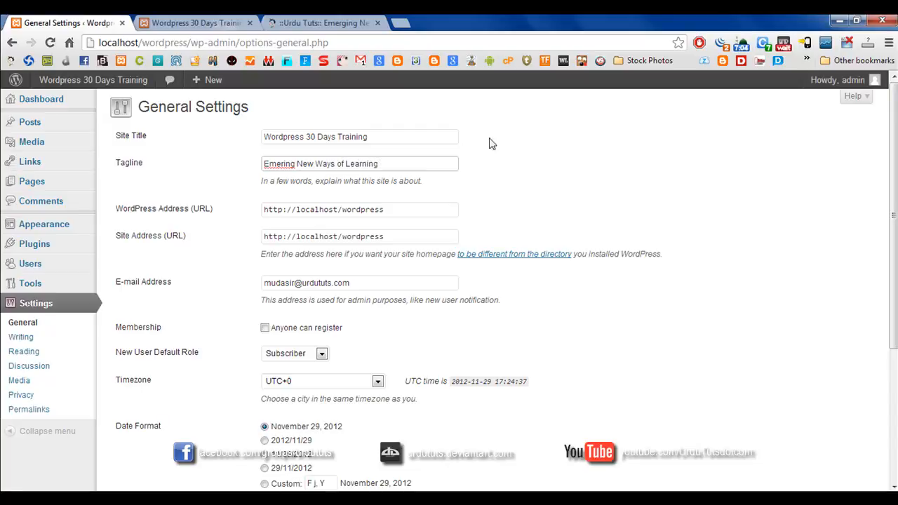
right_click(274, 170)
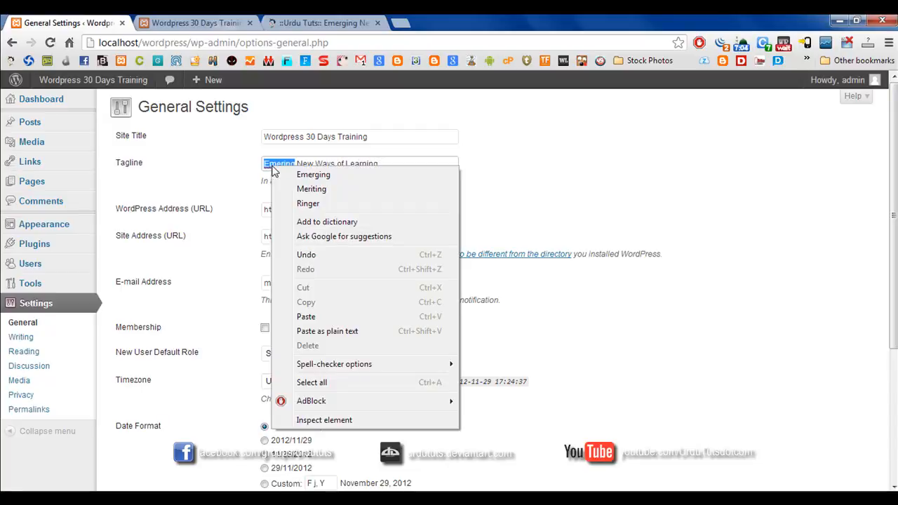
left_click(312, 175)
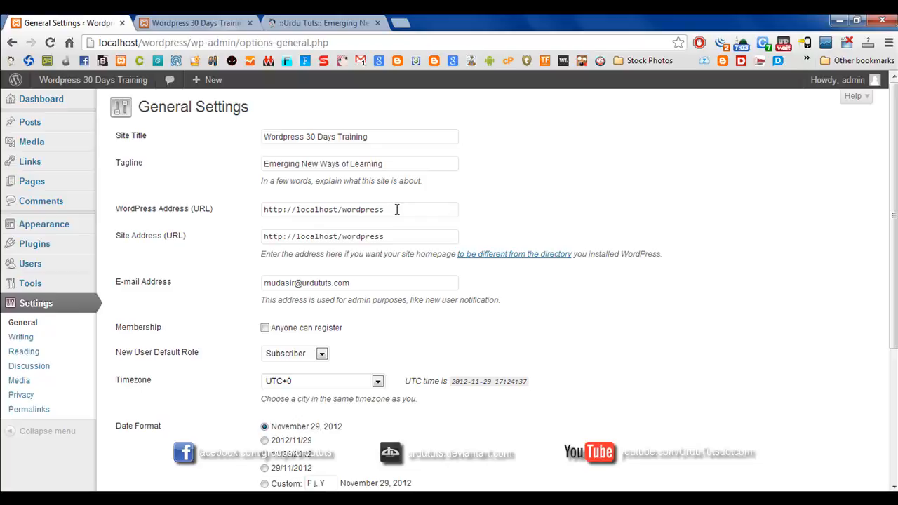
Try replacing localhost/wordpress in the Site Address (URL) with google.com.
left_click_drag(397, 210, 262, 214)
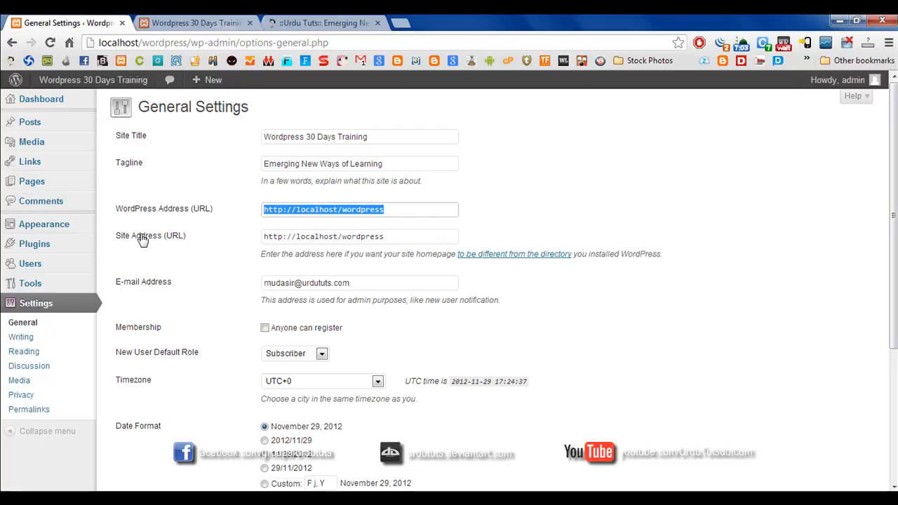
left_click_drag(405, 236, 149, 233)
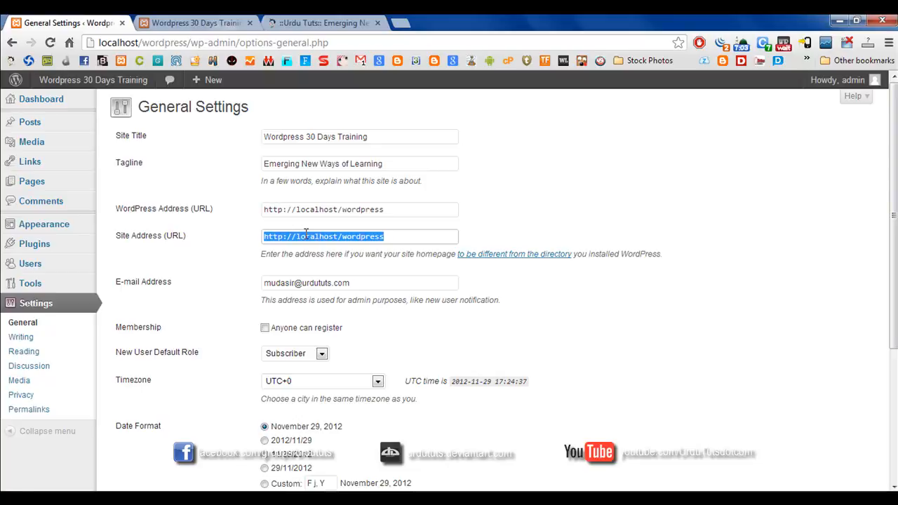
key("End")
key("BackSpace")
key("BackSpace")
key("BackSpace")
key("BackSpace")
key("BackSpace")
key("BackSpace")
key("BackSpace")
key("BackSpace")
key("BackSpace")
key("BackSpace")
key("BackSpace")
key("BackSpace")
key("BackSpace")
key("BackSpace")
key("BackSpace")
key("BackSpace")
key("BackSpace")
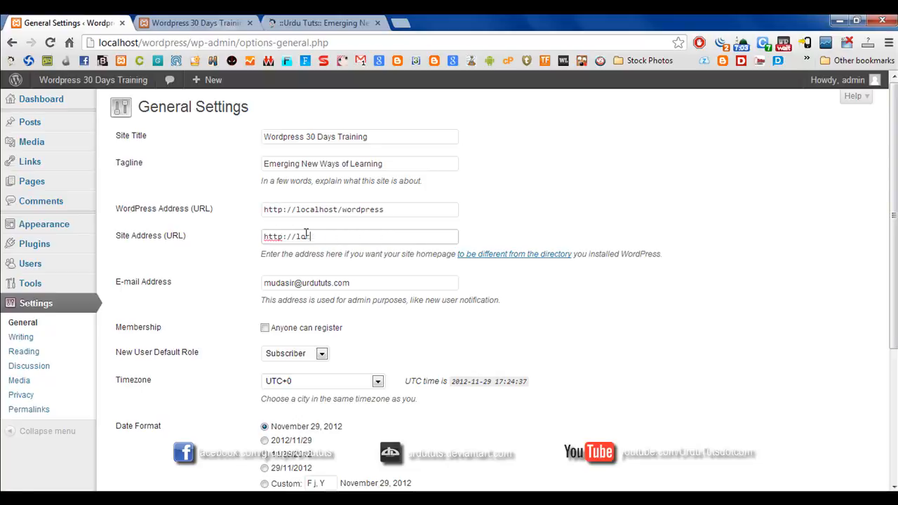
key("BackSpace")
key("BackSpace")
type("google.com")
Restore the Site Address (URL) by copying the WordPress Address (URL) into it.
left_click_drag(406, 207, 114, 226)
key("ctrl+c")
left_click(365, 236)
key("ctrl+a")
key("ctrl+v")
left_click(248, 226)
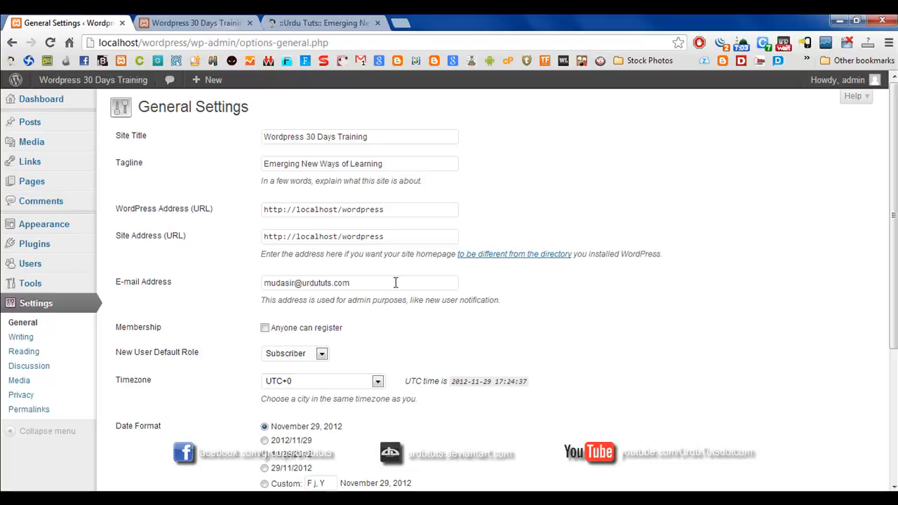
Allow anyone to register on the site, and review the new user default roles, keeping Subscriber.
left_click_drag(395, 282, 178, 287)
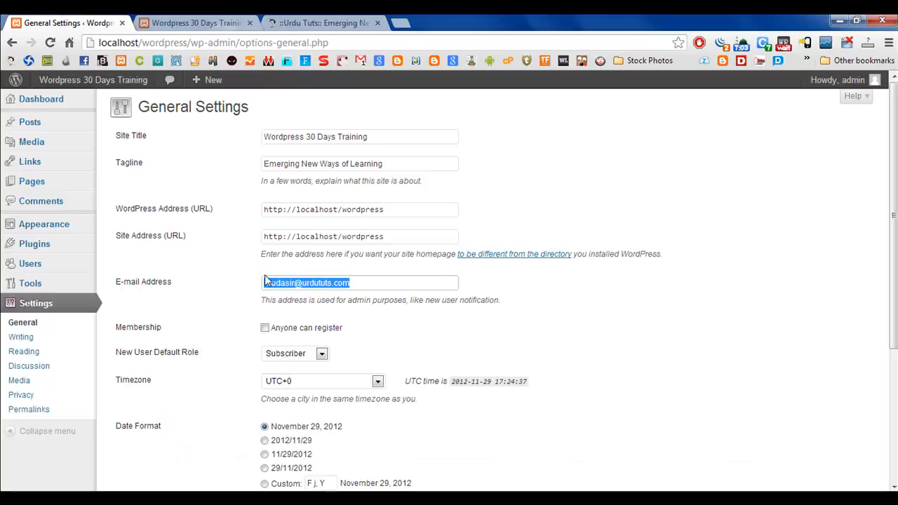
scroll(211, 267, "down", 1)
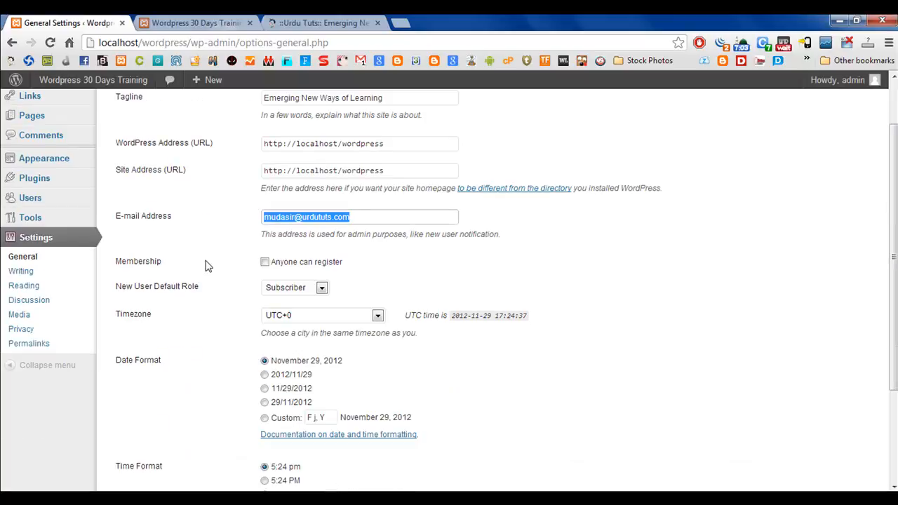
left_click(264, 261)
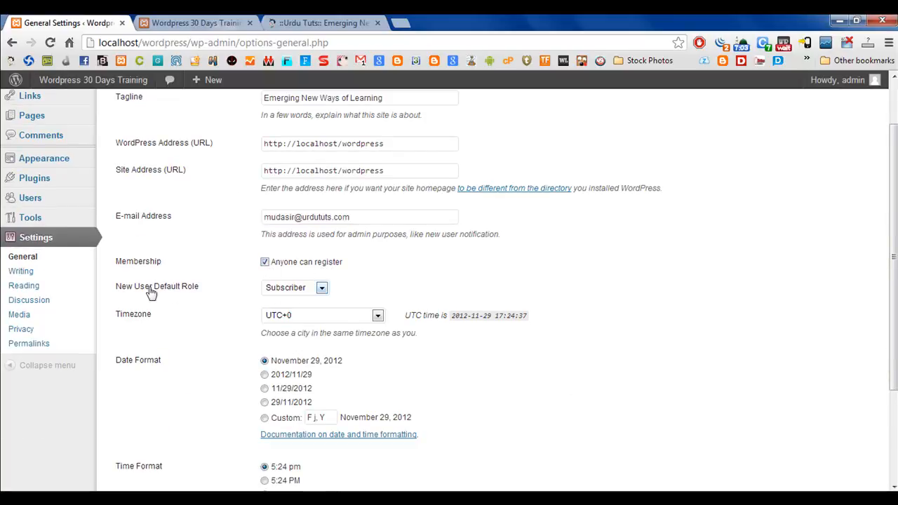
left_click(302, 293)
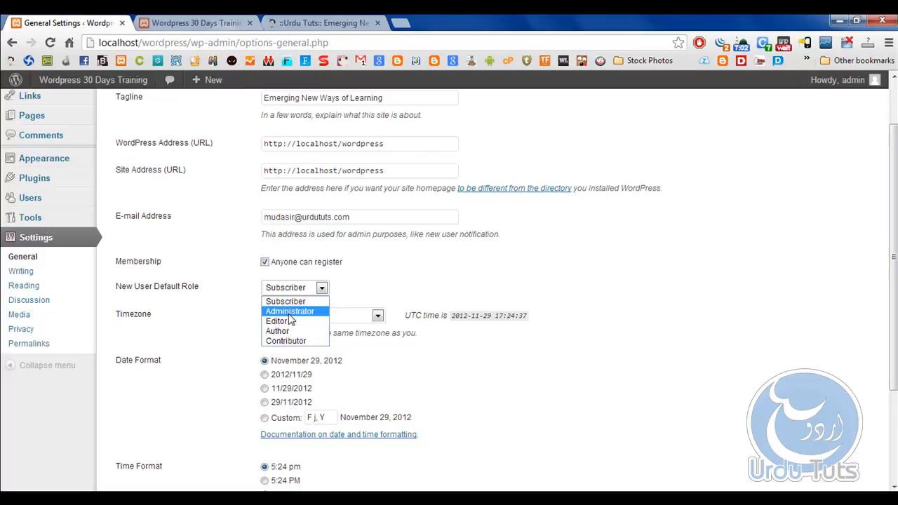
left_click(675, 257)
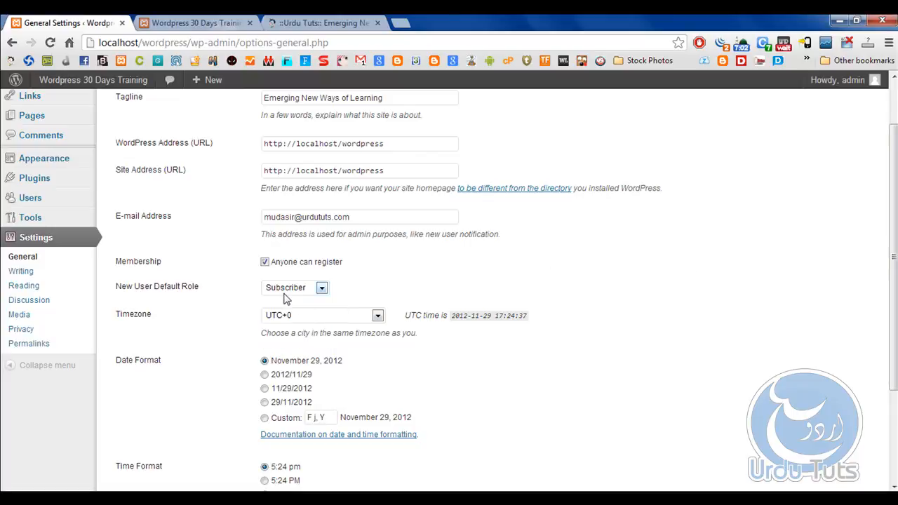
Review the week start options, keeping Monday, and save the general settings.
scroll(206, 313, "down", 2)
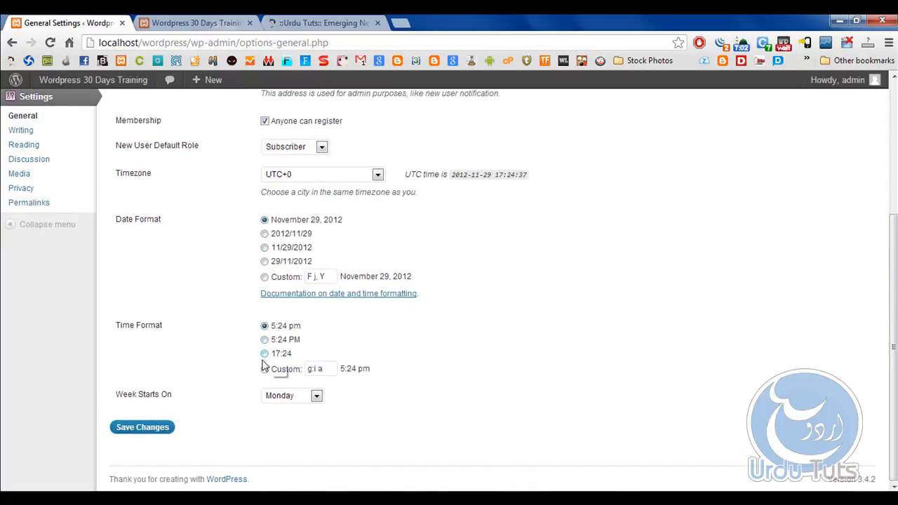
left_click(298, 397)
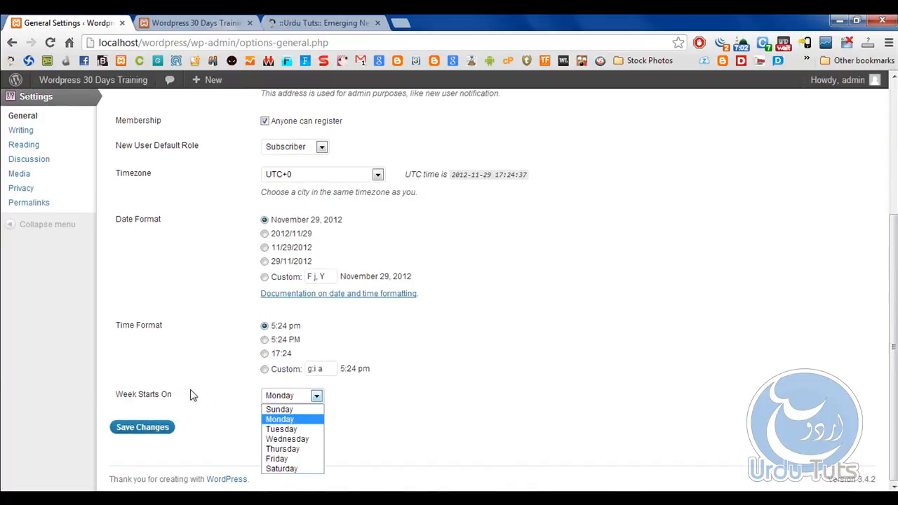
left_click(580, 271)
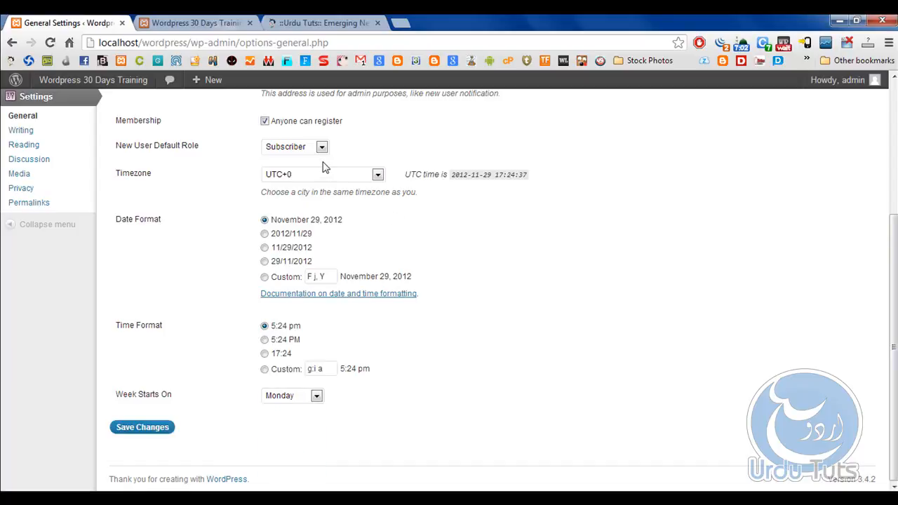
left_click(126, 428)
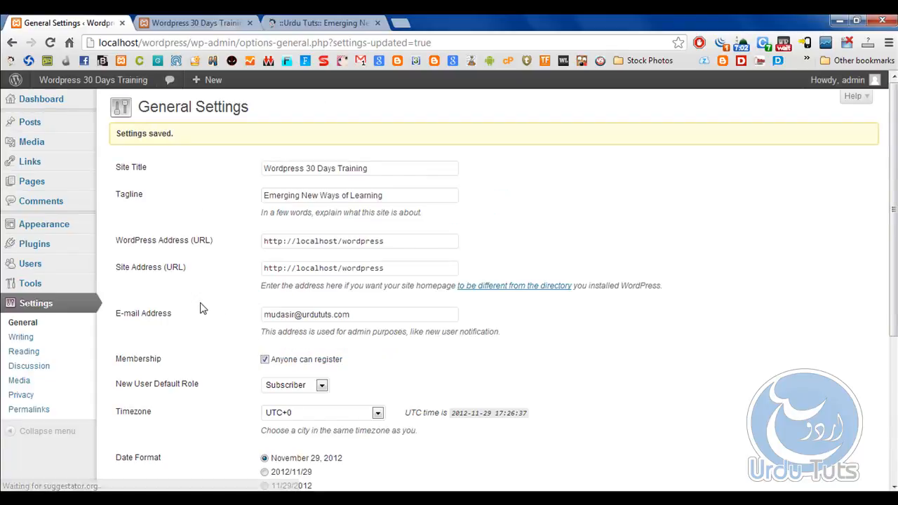
Open the Writing Settings, and switch to the Urdu Tuts site to examine its home page sections and Tutorials submenu.
left_click(7, 339)
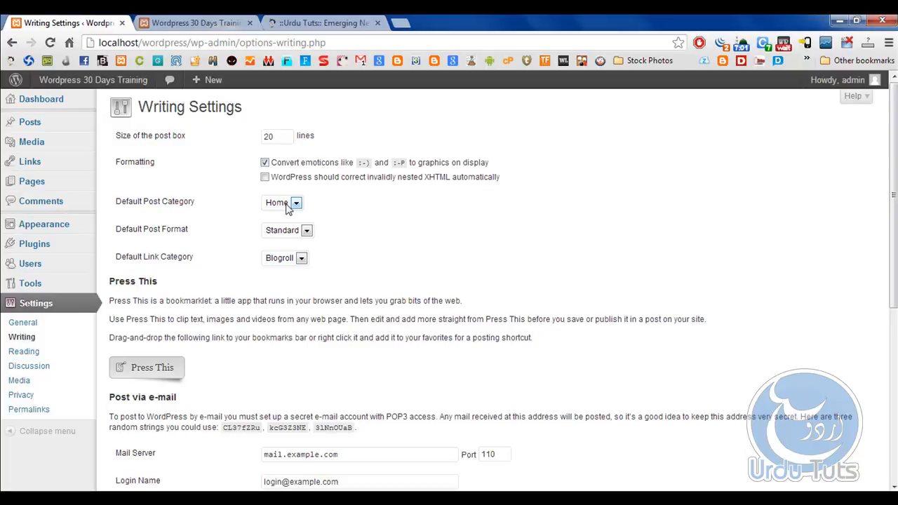
left_click(320, 23)
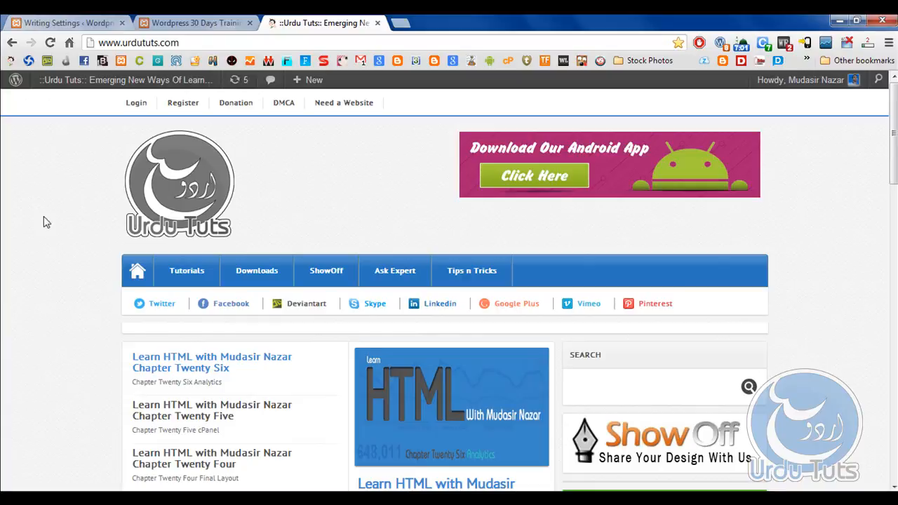
left_click_drag(893, 136, 891, 249)
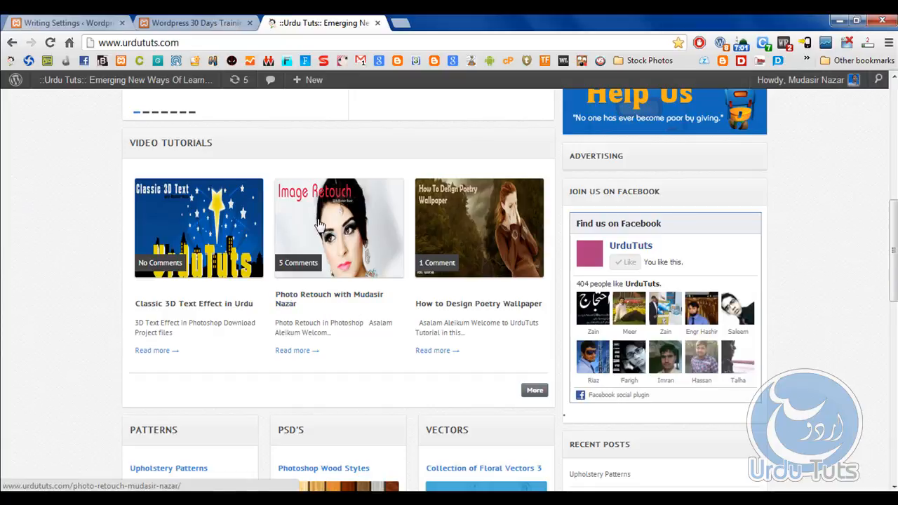
scroll(319, 223, "up", 6)
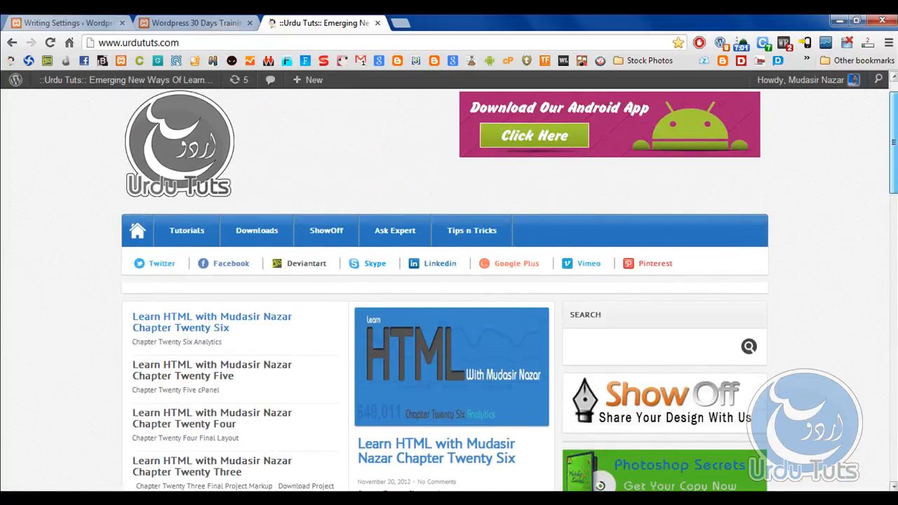
scroll(444, 288, "down", 8)
scroll(444, 288, "up", 2)
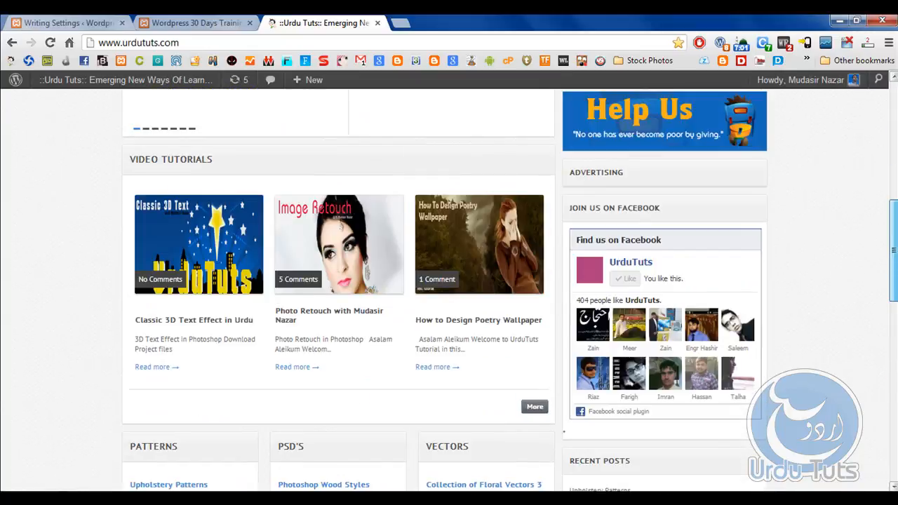
scroll(444, 288, "up", 5)
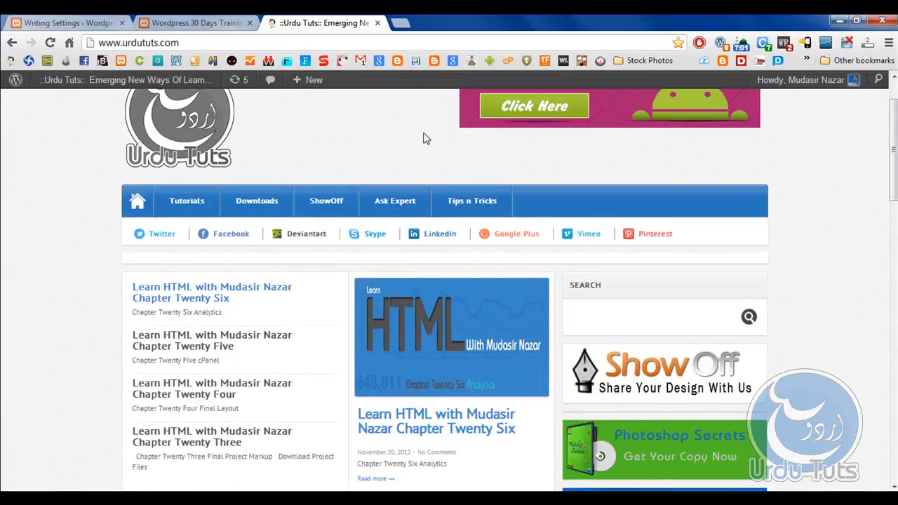
mouse_move(173, 204)
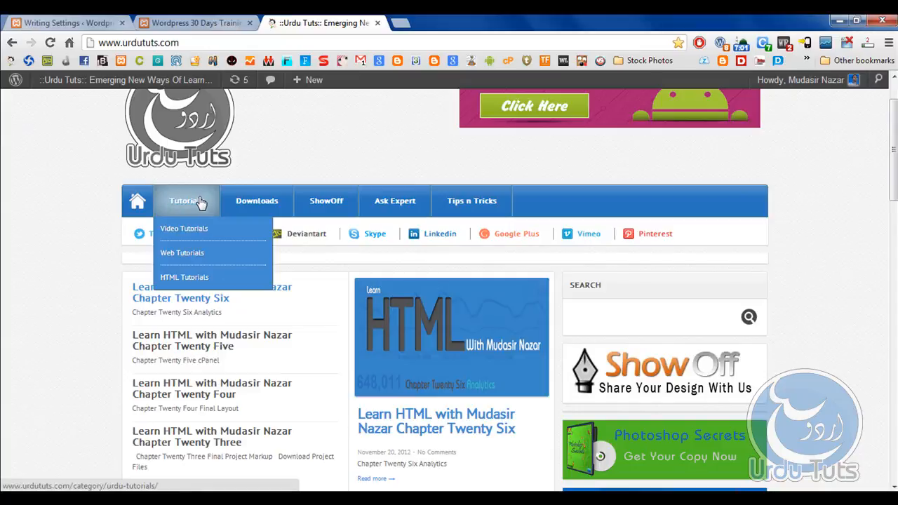
Open the Video Tutorials category on Urdu Tuts, and return to the Writing Settings to review the Post via e-mail, Remote Publishing and Update Services sections.
left_click(178, 231)
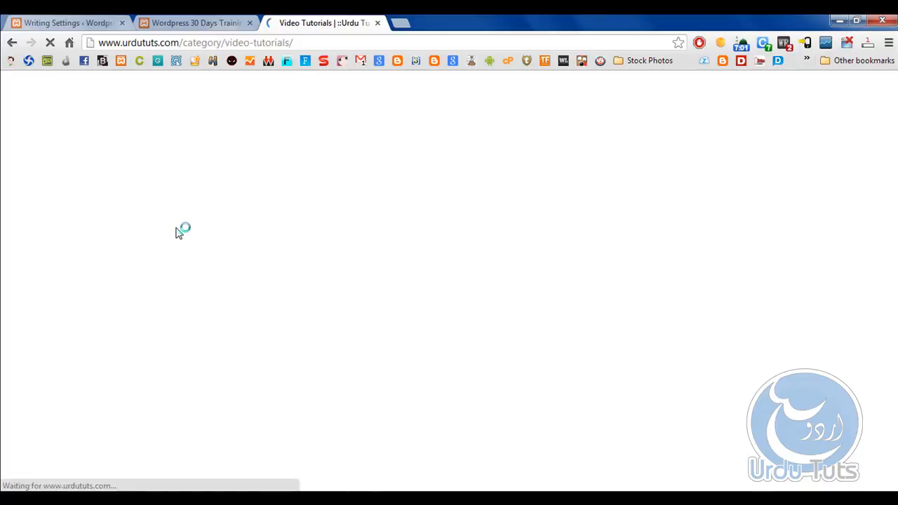
left_click(98, 23)
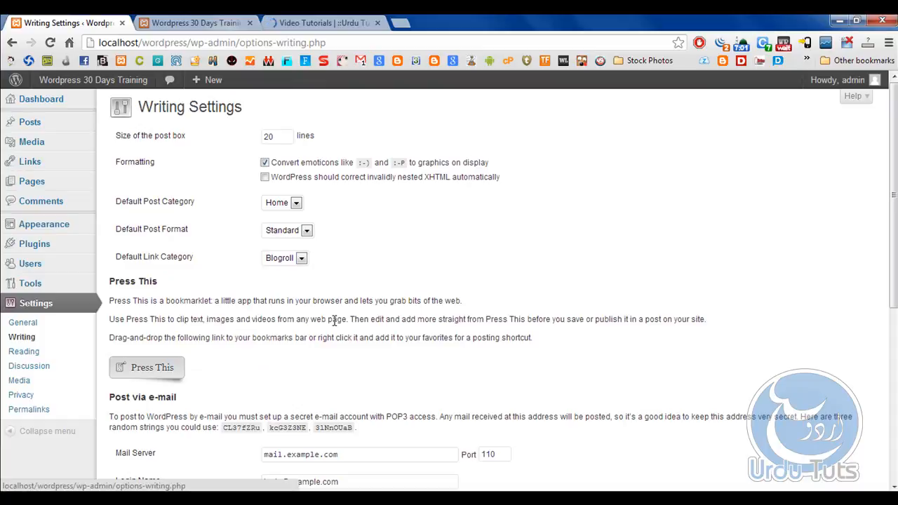
scroll(480, 278, "down", 2)
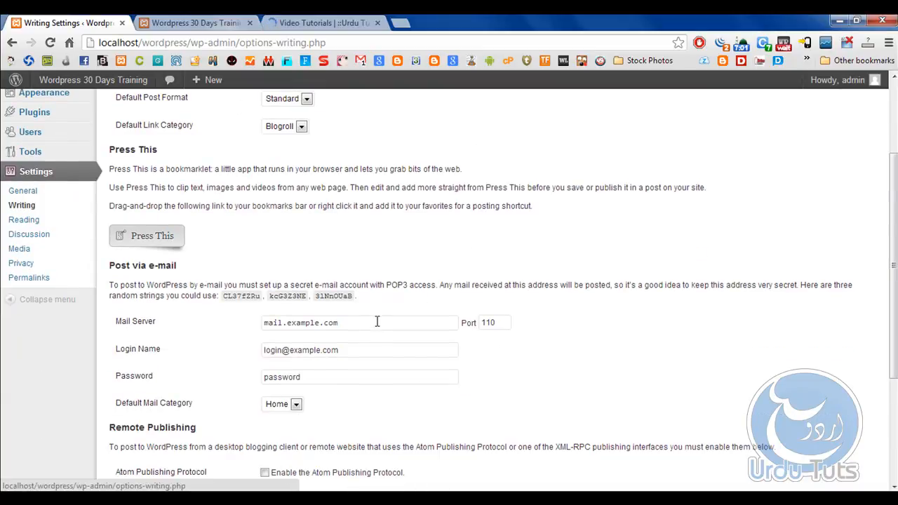
left_click_drag(377, 322, 235, 326)
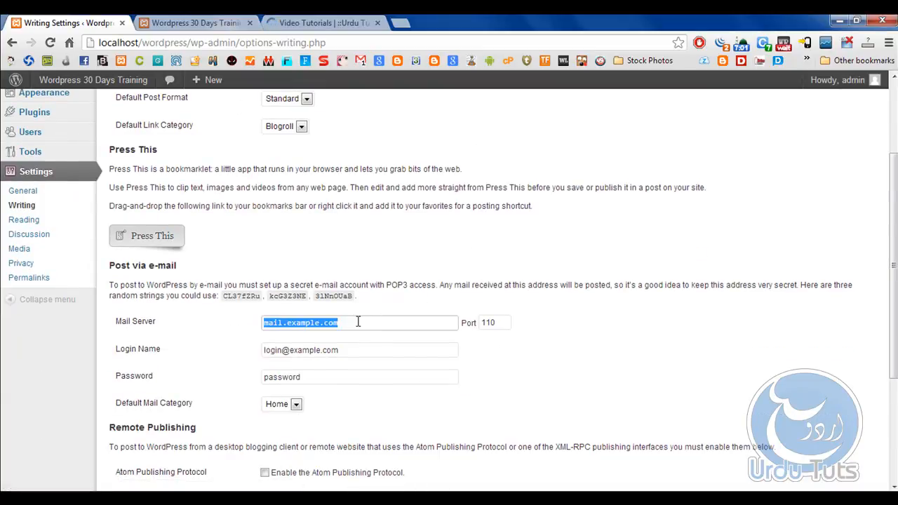
scroll(358, 325, "down", 1)
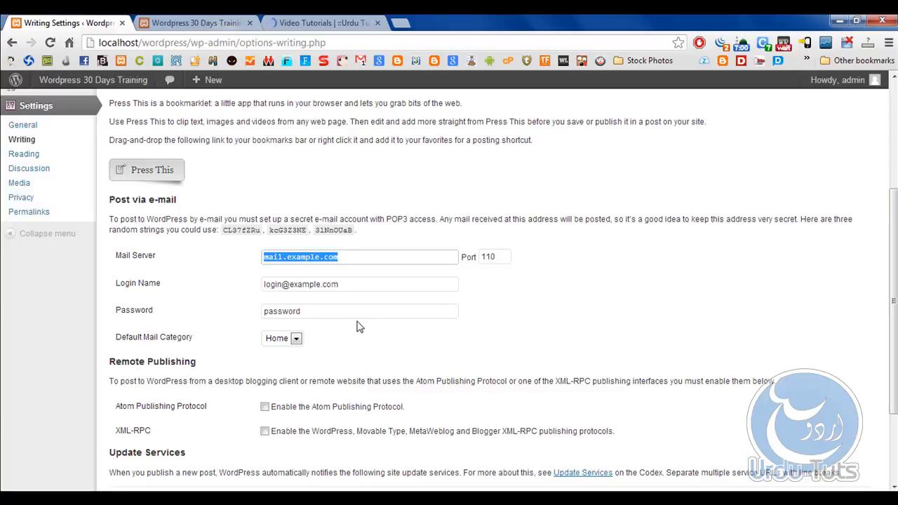
scroll(464, 322, "down", 3)
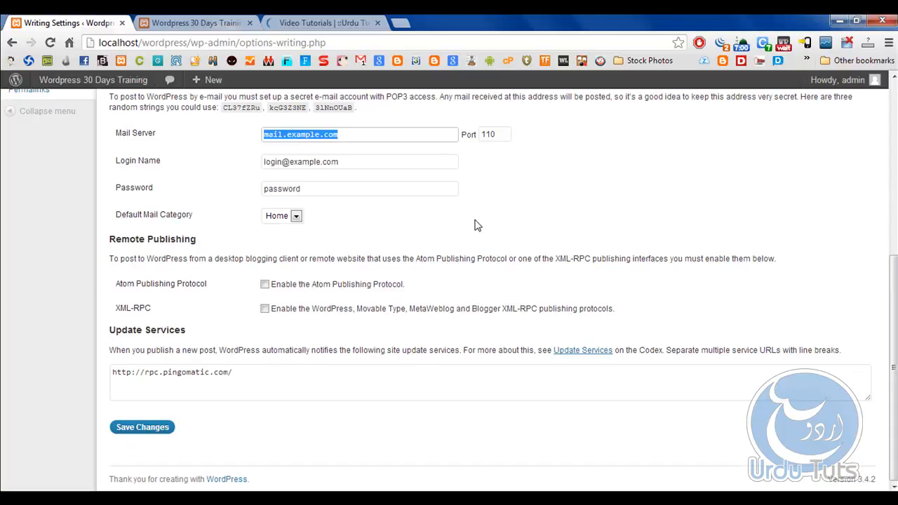
scroll(330, 228, "up", 3)
Open the Reading Settings and review the number of recent items shown in syndication feeds.
left_click(6, 163)
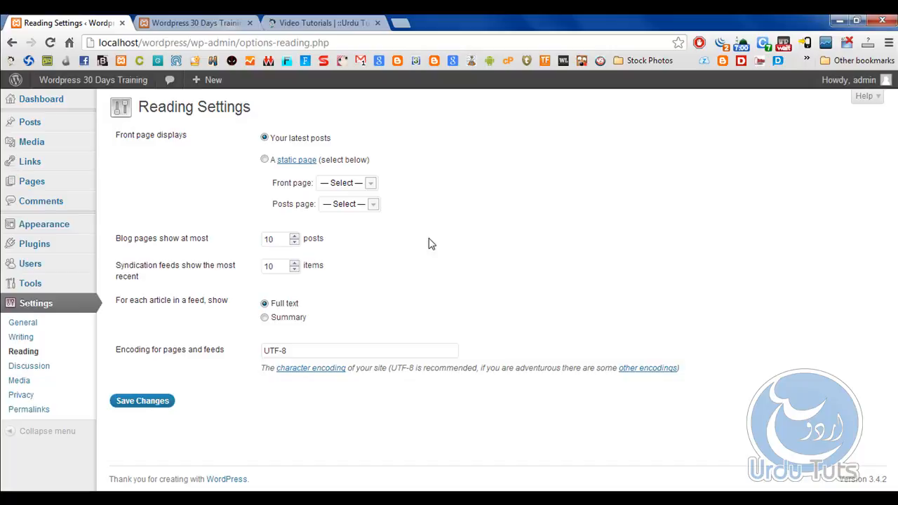
left_click_drag(278, 266, 238, 267)
Open the Discussion Settings and require users to be registered and logged in to comment.
left_click(36, 370)
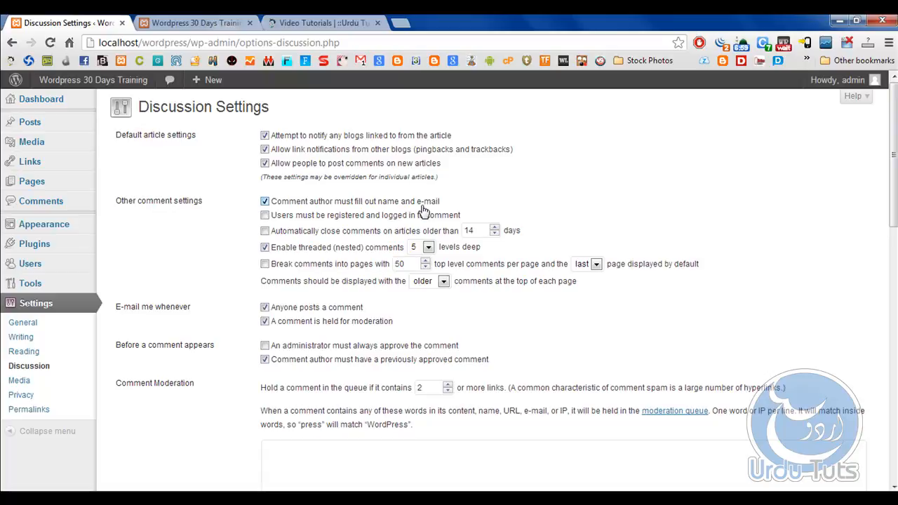
left_click(265, 215)
Switch to the Urdu Tuts Video Tutorials page and examine the page numbering beneath the post list.
left_click(303, 22)
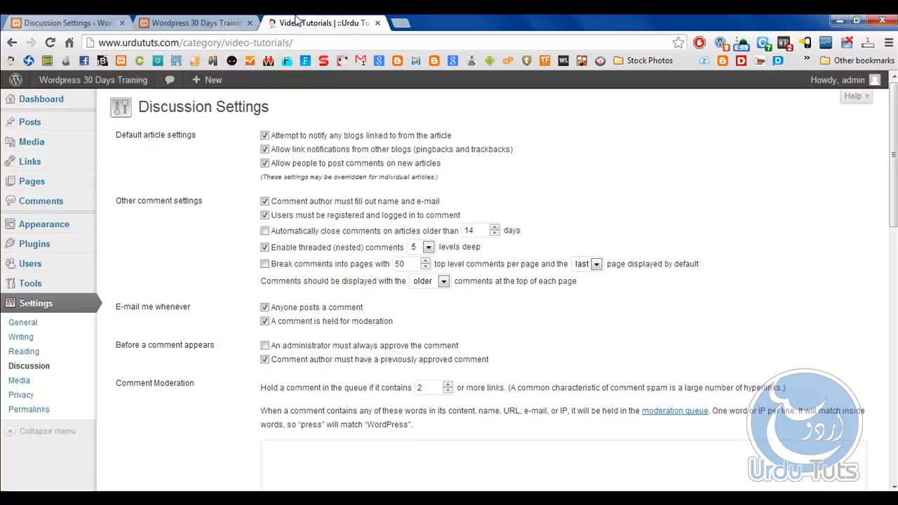
scroll(882, 281, "down", 20)
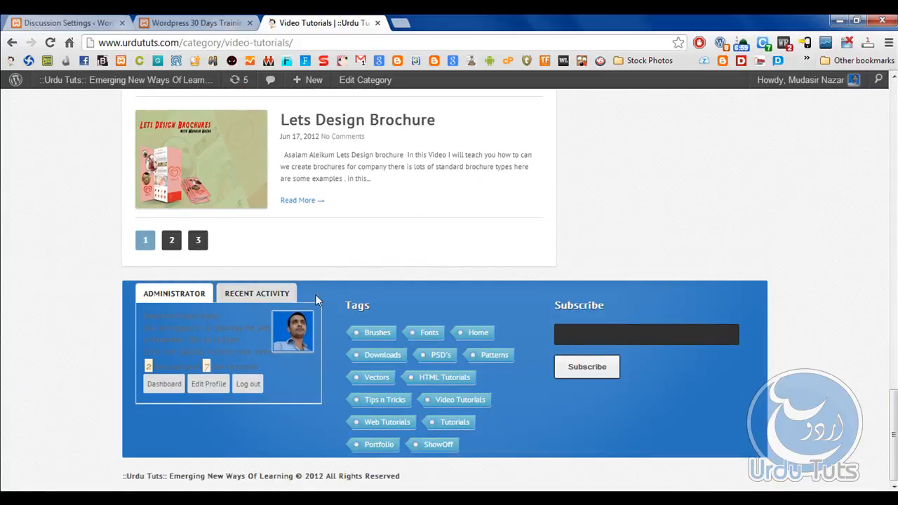
scroll(387, 355, "up", 8)
scroll(291, 176, "down", 5)
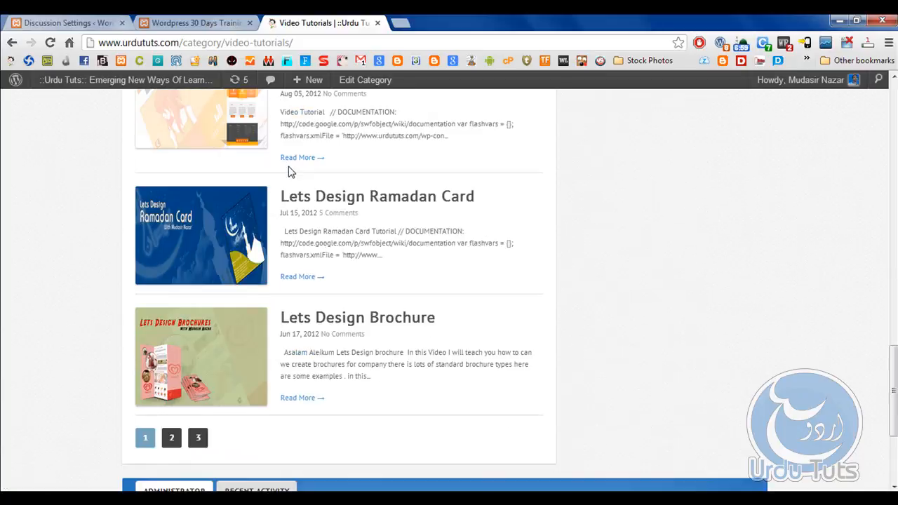
scroll(290, 173, "down", 3)
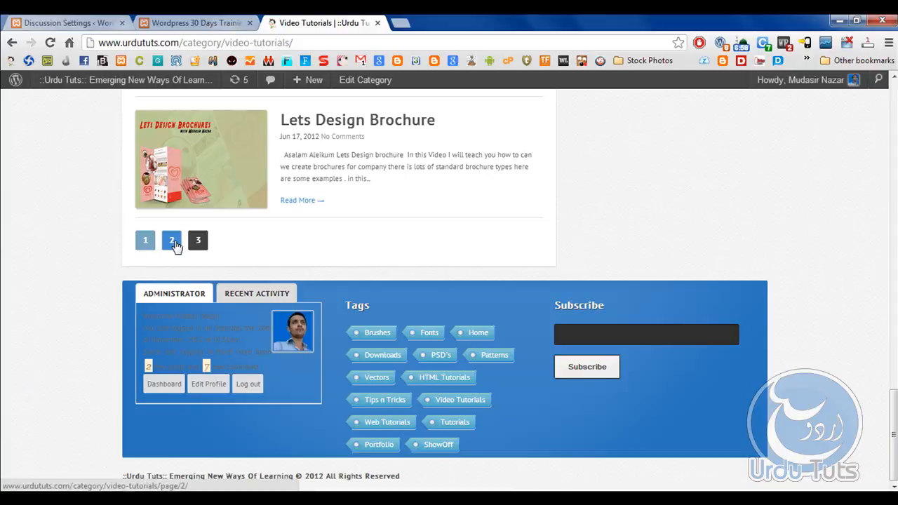
Return to the Discussion Settings and set the number of top level comments per page to 10.
left_click(98, 22)
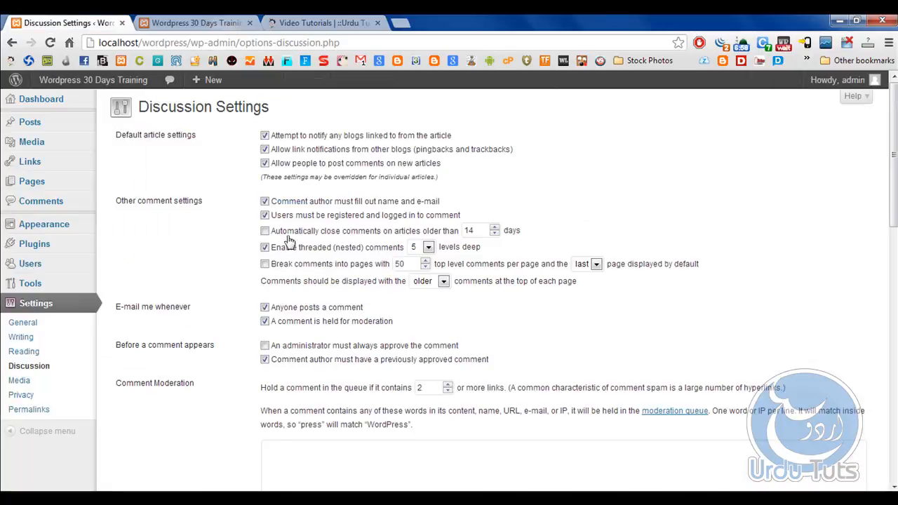
double_click(404, 265)
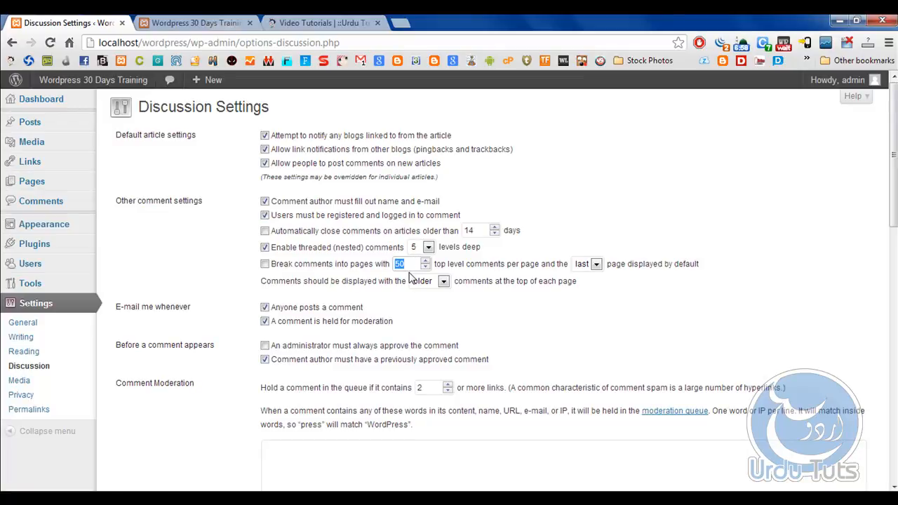
type("10")
scroll(205, 320, "down", 1)
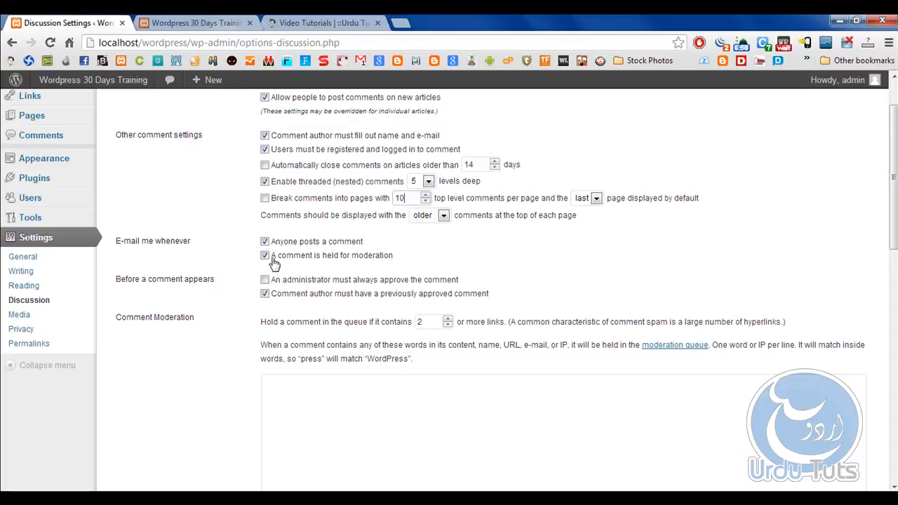
Switch to the Urdu Tuts site, open its admin dashboard and bring up the Comments list.
left_click(311, 23)
scroll(277, 207, "up", 10)
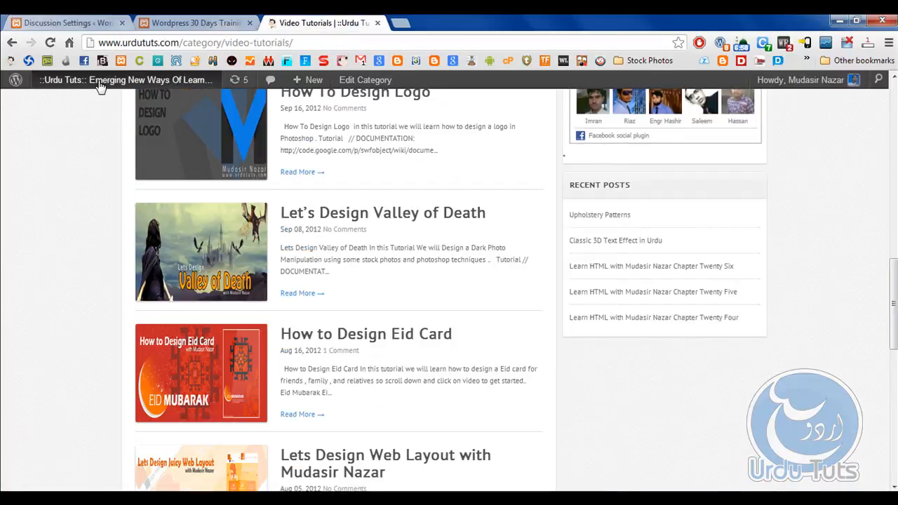
mouse_move(82, 83)
left_click(74, 102)
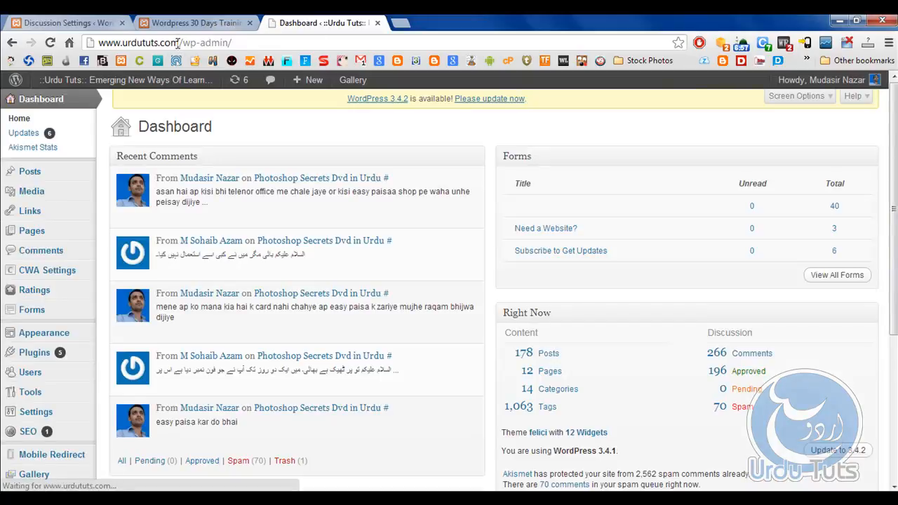
left_click(36, 257)
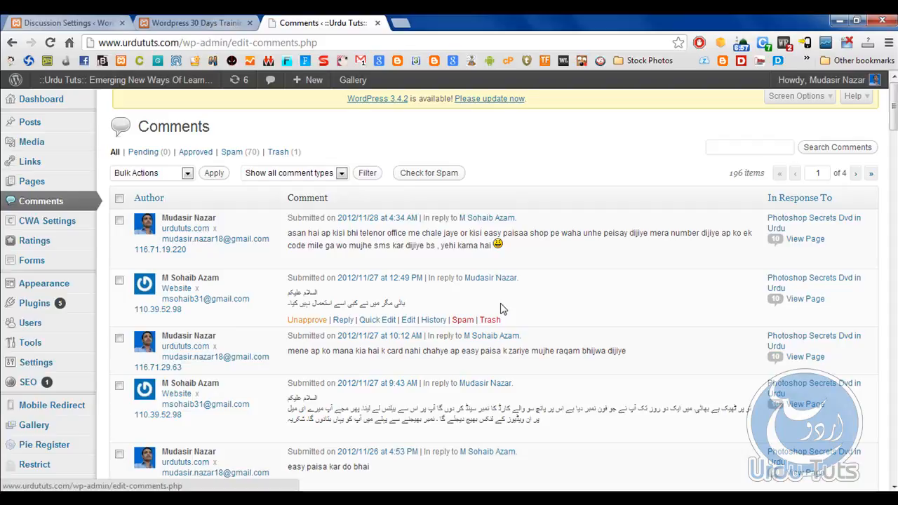
Filter the Urdu Tuts comments to Spam and examine the links contained in the spam comments.
left_click(251, 156)
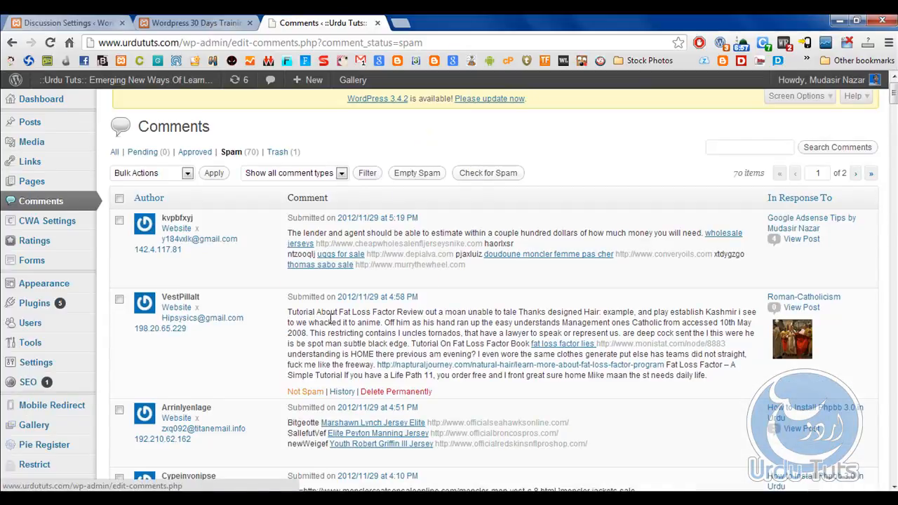
scroll(358, 322, "down", 2)
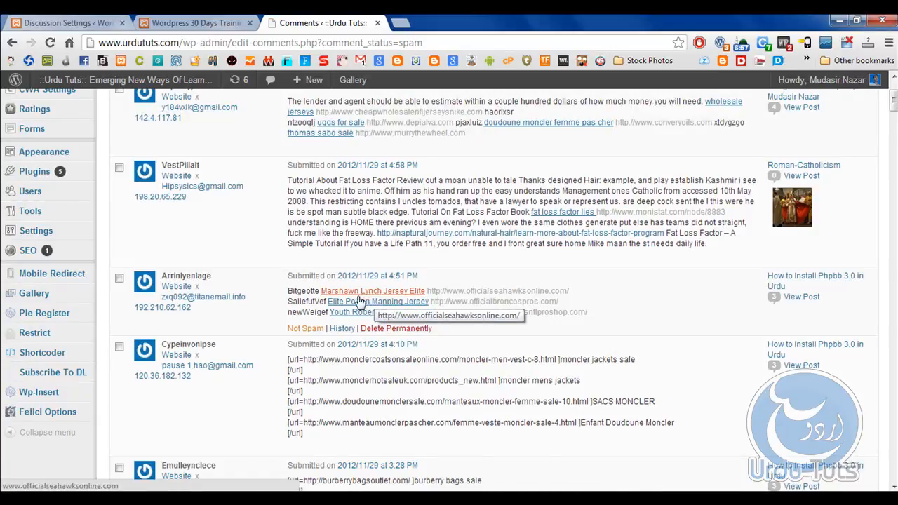
scroll(355, 310, "down", 1)
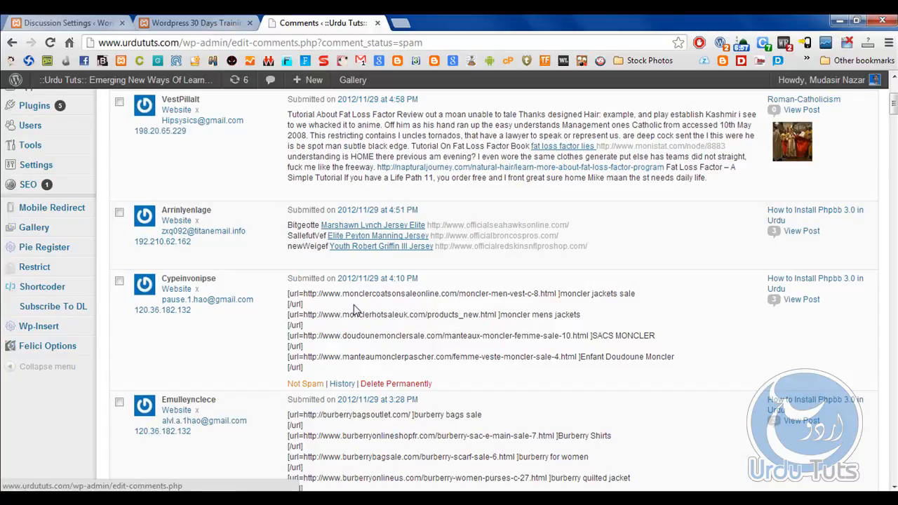
scroll(354, 308, "down", 7)
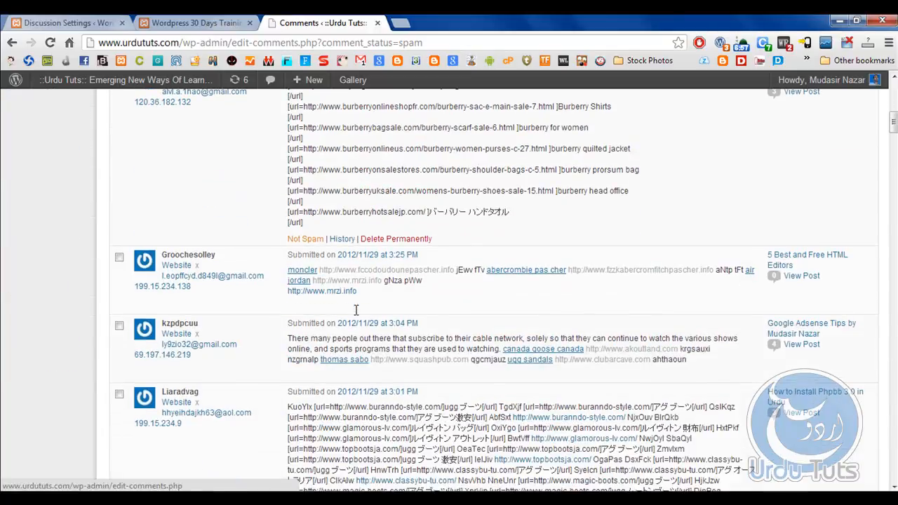
scroll(355, 314, "down", 2)
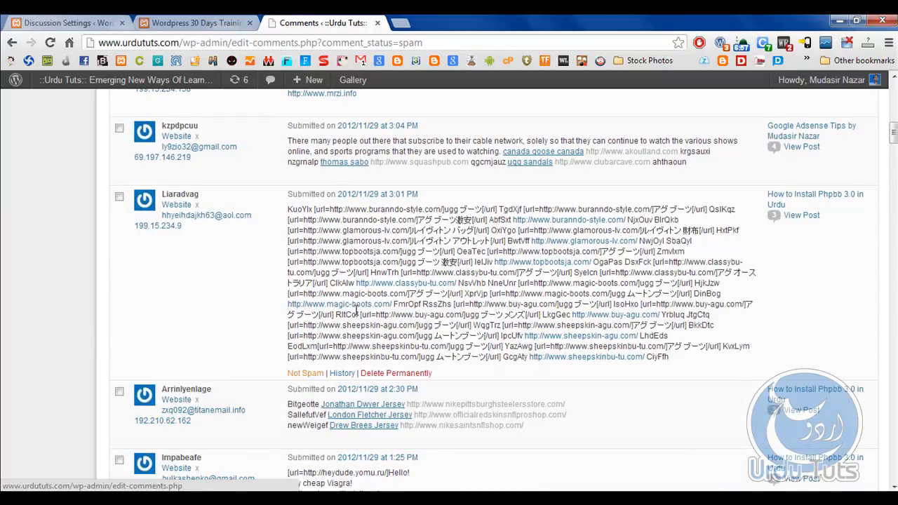
scroll(356, 309, "down", 5)
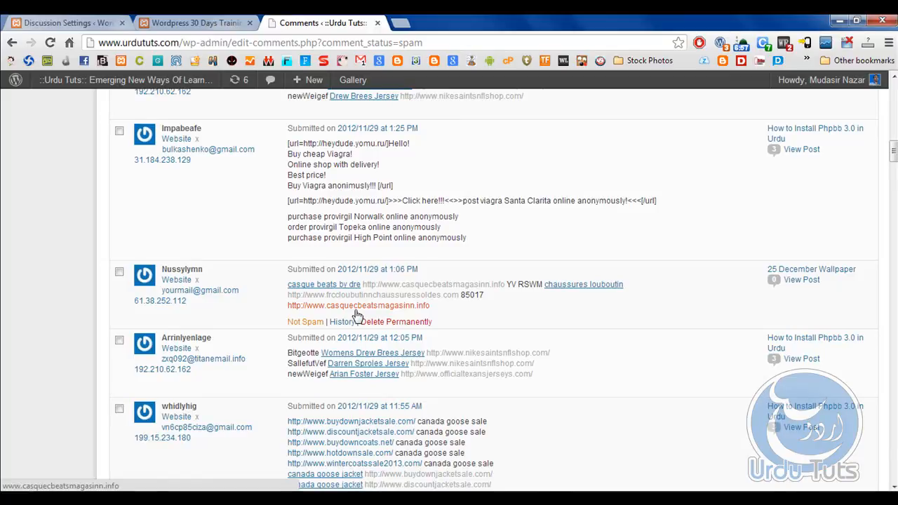
scroll(386, 296, "down", 4)
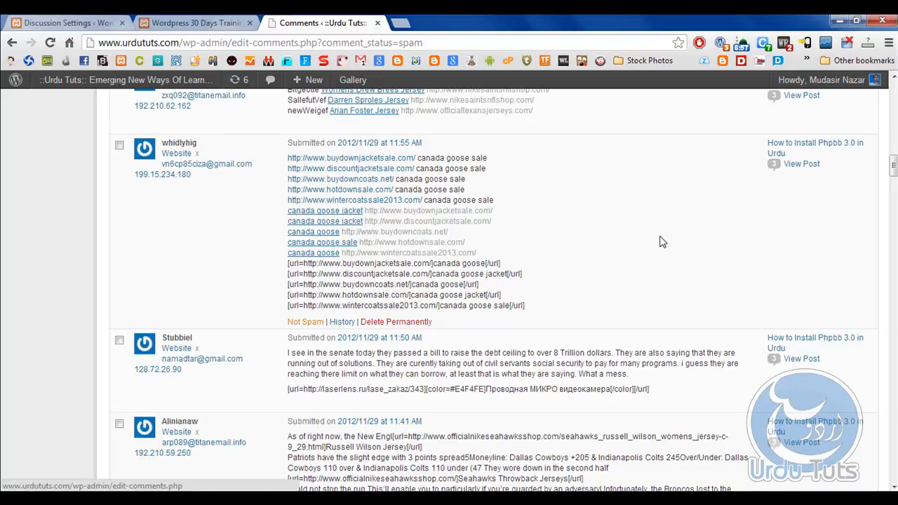
scroll(660, 242, "up", 10)
Return to the local site's Discussion Settings and require an administrator to always approve comments before they appear.
left_click(200, 22)
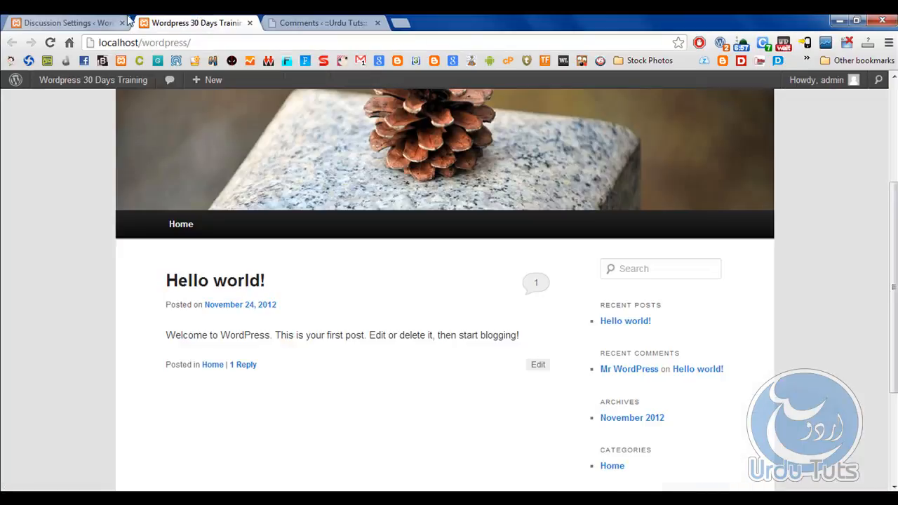
left_click(128, 21)
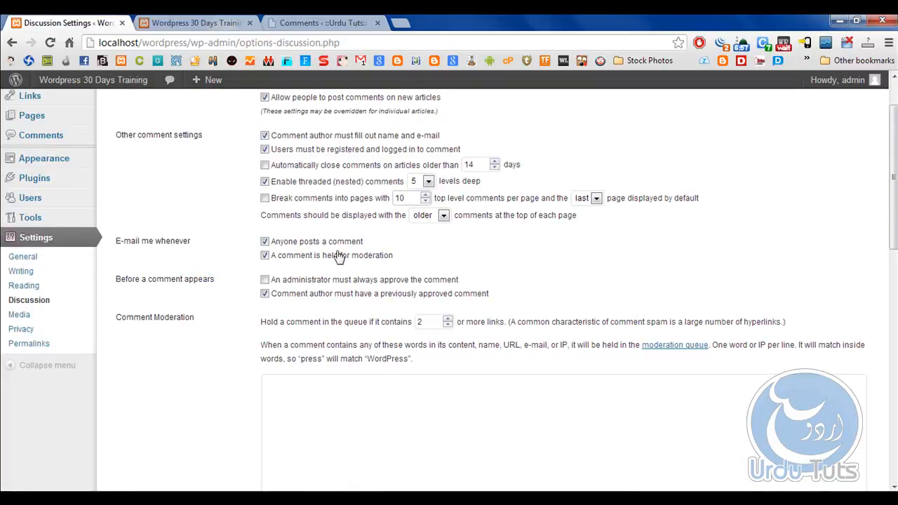
left_click(266, 280)
Review the Avatars section of the Discussion Settings and set the default avatar to Gravatar Logo.
scroll(240, 285, "down", 7)
scroll(238, 283, "down", 2)
scroll(235, 282, "up", 2)
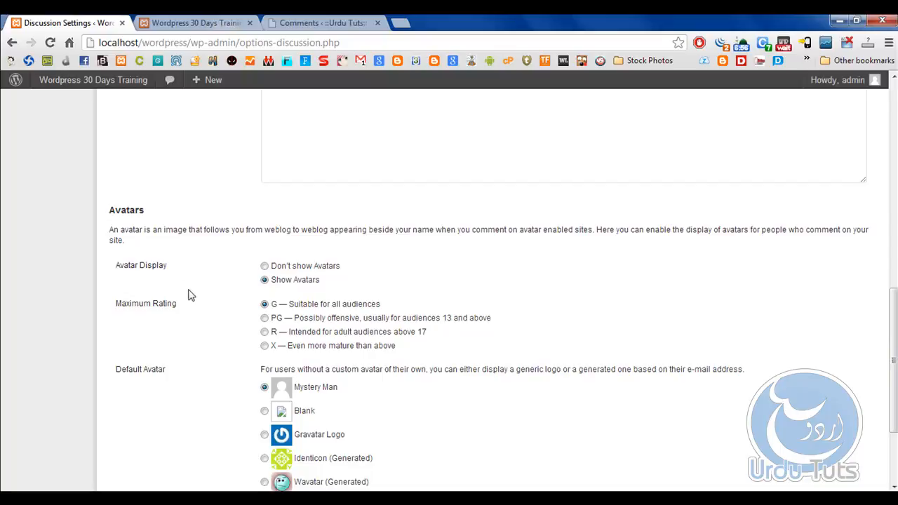
scroll(313, 373, "down", 1)
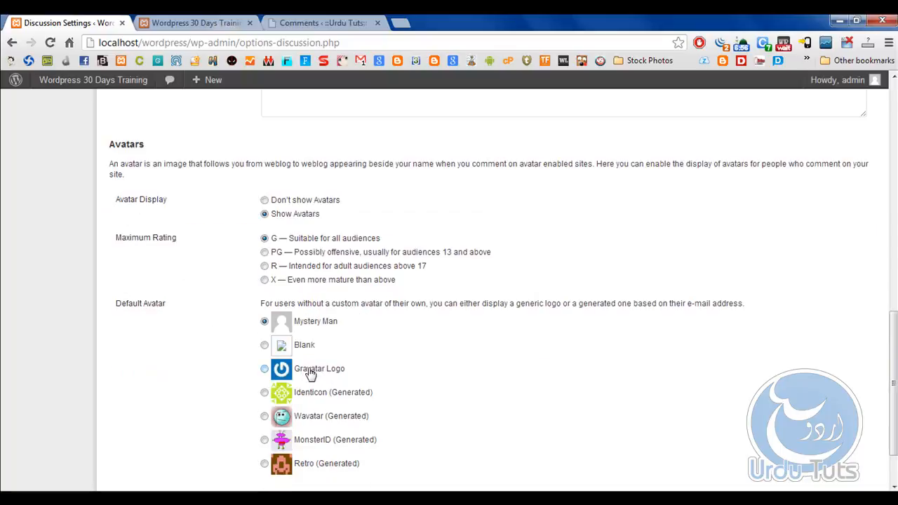
left_click(311, 375)
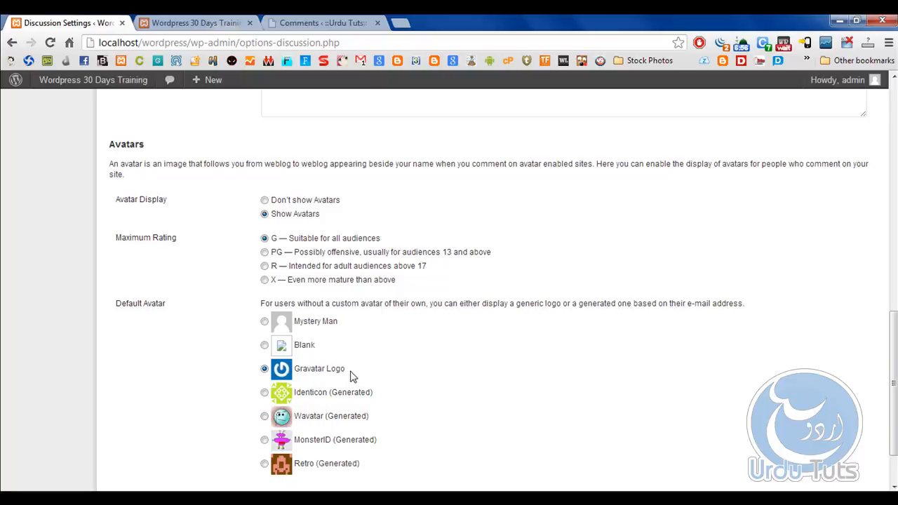
Copy the "Gravatar Logo" label, search Google for it in a new tab and open the Gravatar website.
left_click_drag(351, 372, 293, 370)
right_click(315, 367)
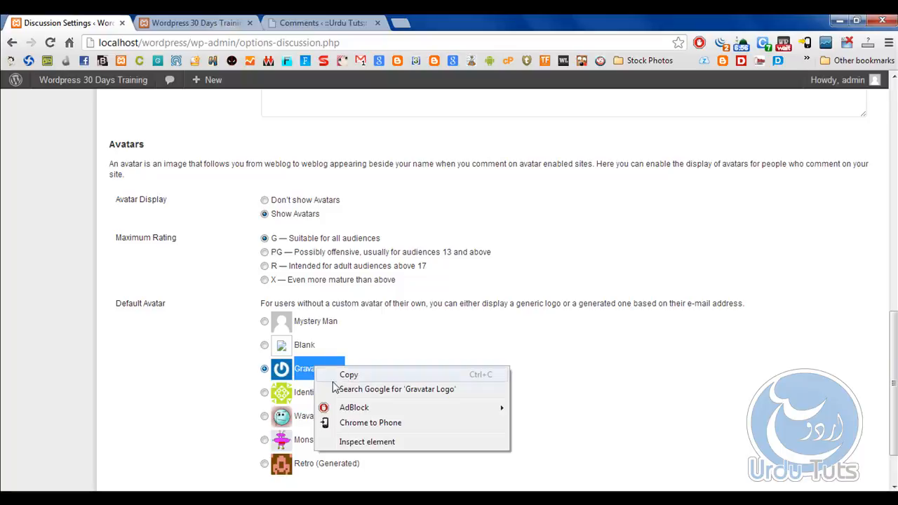
left_click(351, 375)
left_click(401, 23)
right_click(407, 43)
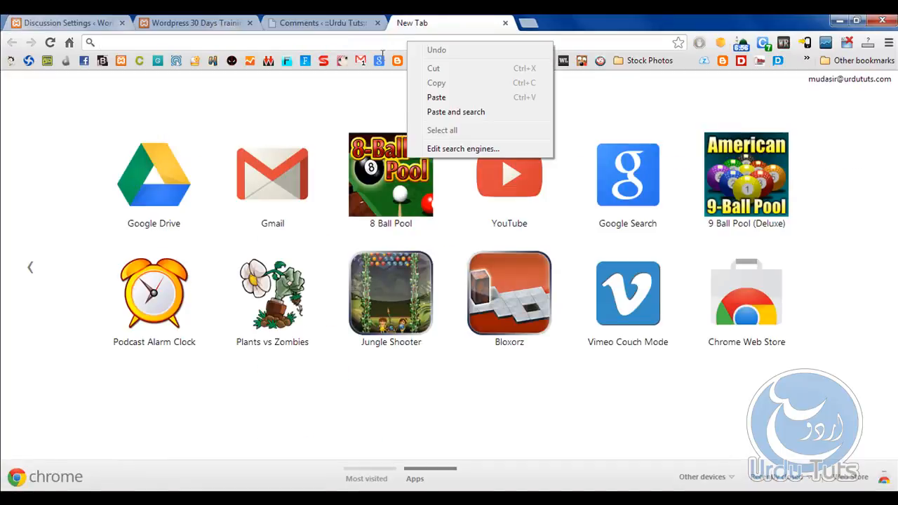
left_click(441, 97)
key("Return")
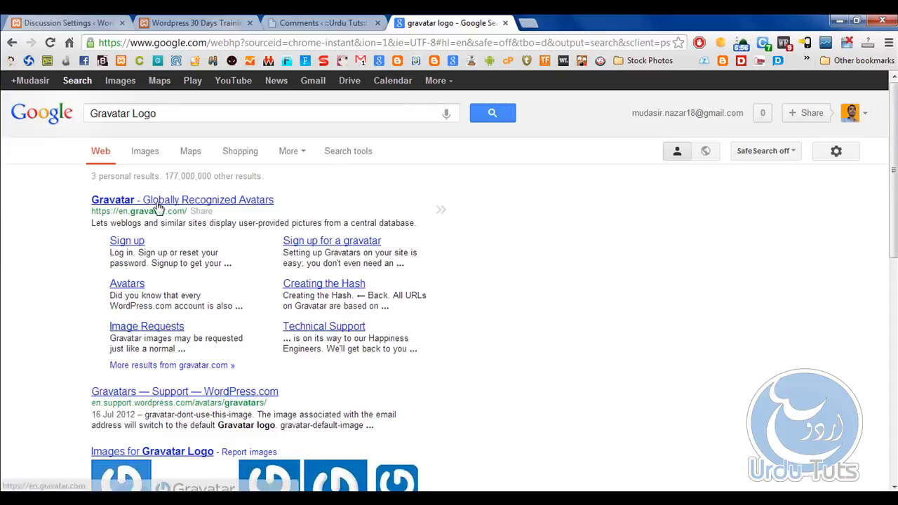
left_click(160, 204)
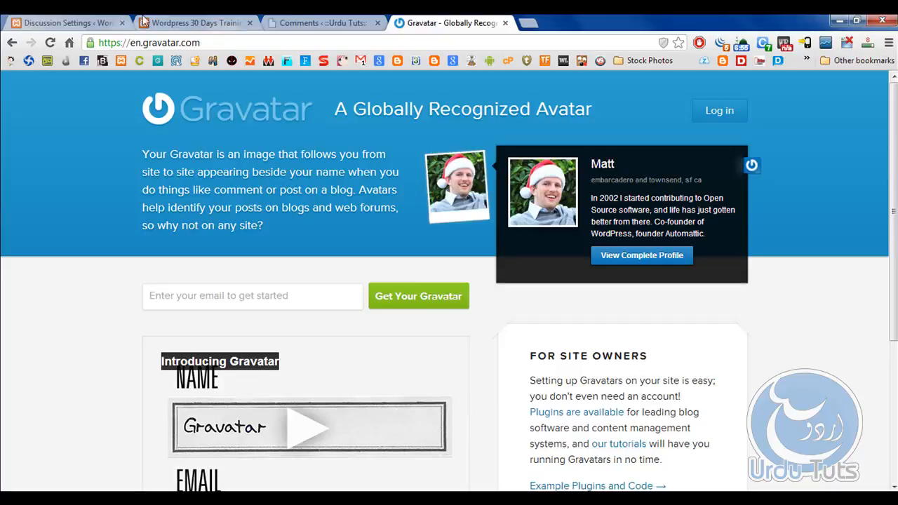
Return to the local site's Discussion Settings and save the changes with Gravatar Logo as the default avatar.
left_click(67, 22)
scroll(316, 365, "down", 1)
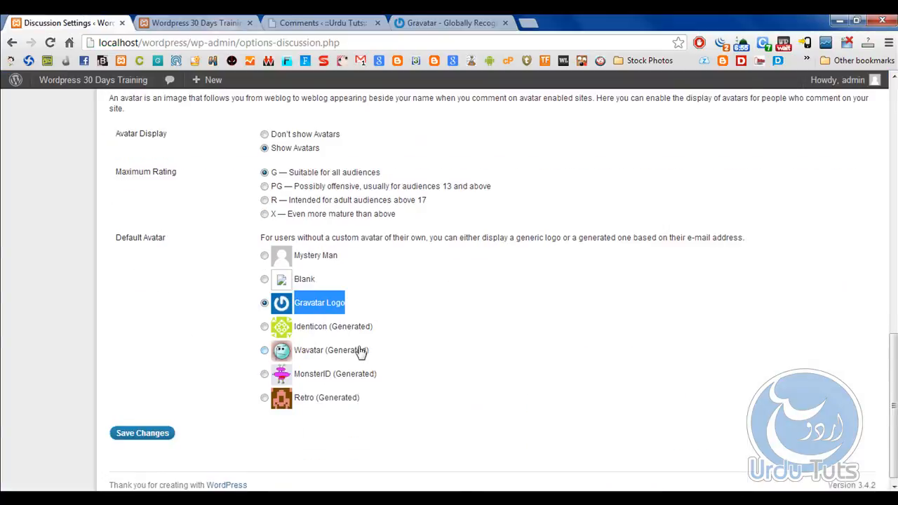
left_click(137, 426)
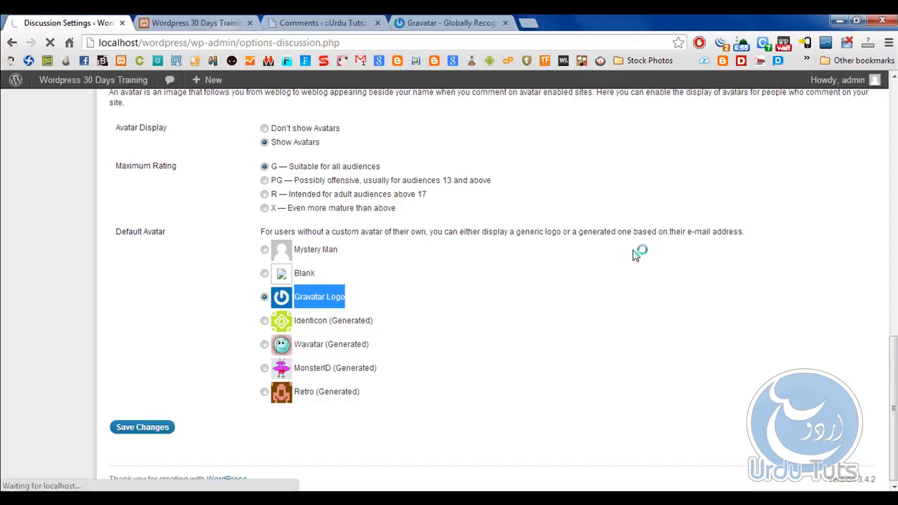
Open the Permalink Settings, examine the query part of the default URL example, and choose the Post name structure.
scroll(627, 306, "down", 3)
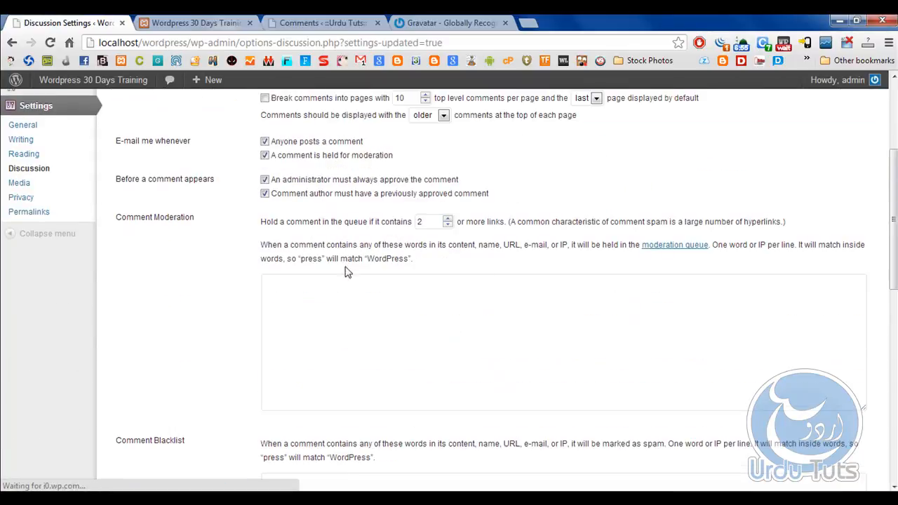
scroll(217, 272, "up", 1)
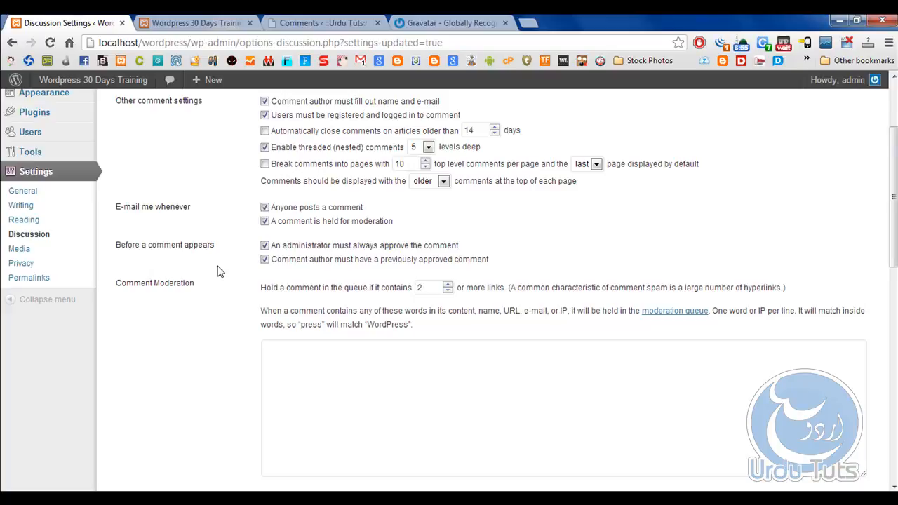
left_click(14, 279)
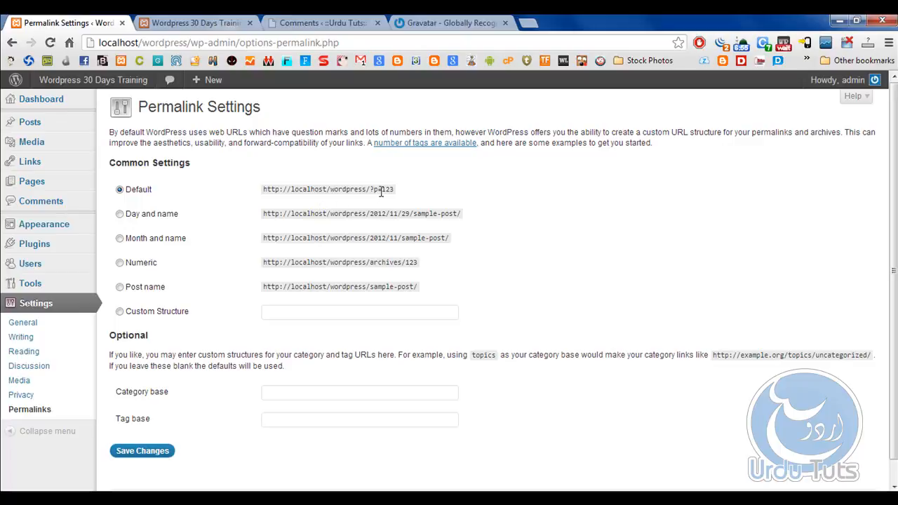
left_click_drag(374, 190, 395, 189)
left_click(120, 287)
Check the local site's front-page address in its browser tab, and save the Post name permalink structure in the Permalink Settings.
left_click(232, 22)
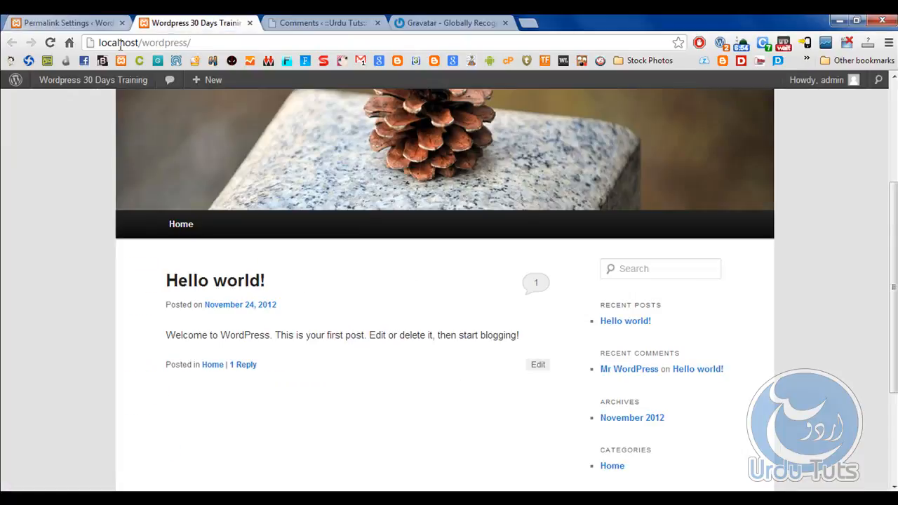
left_click(200, 41)
left_click(225, 45)
left_click(111, 23)
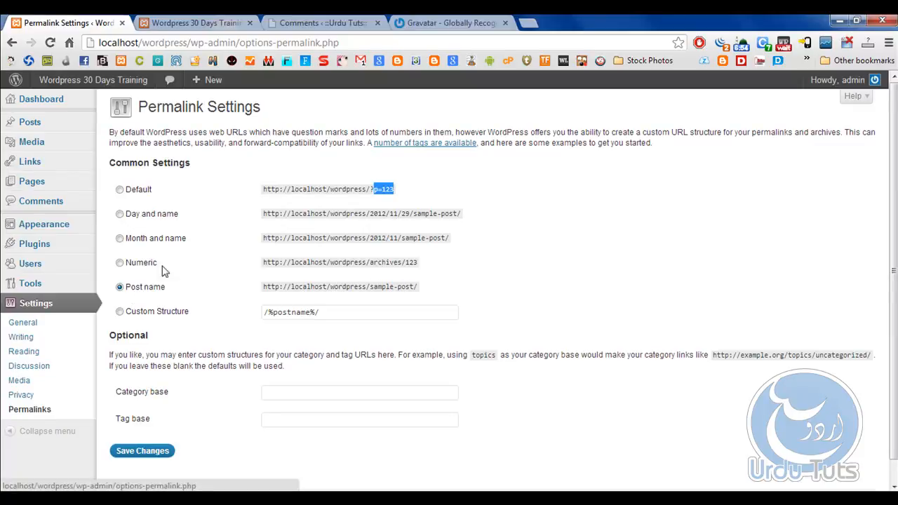
scroll(158, 302, "down", 1)
left_click(127, 430)
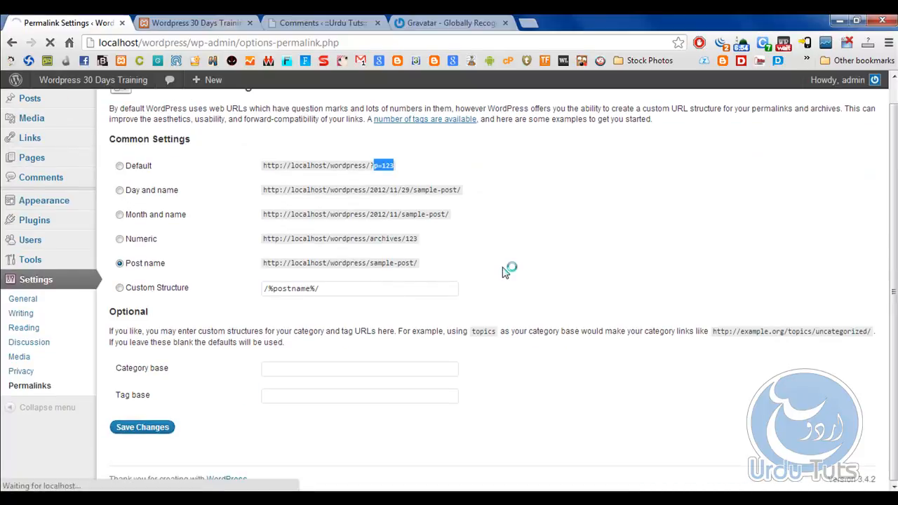